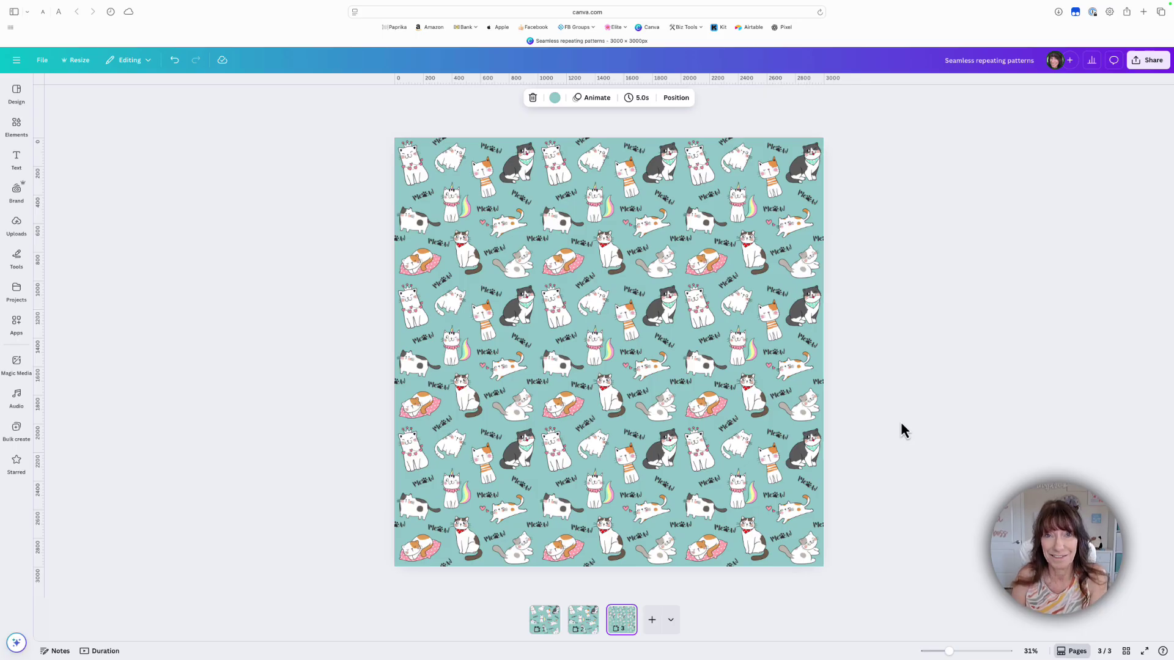
Return to page 1, showing the single teal cat tile with 'Meow' text.
{"action": "left_click", "coordinate": [258, 219]}
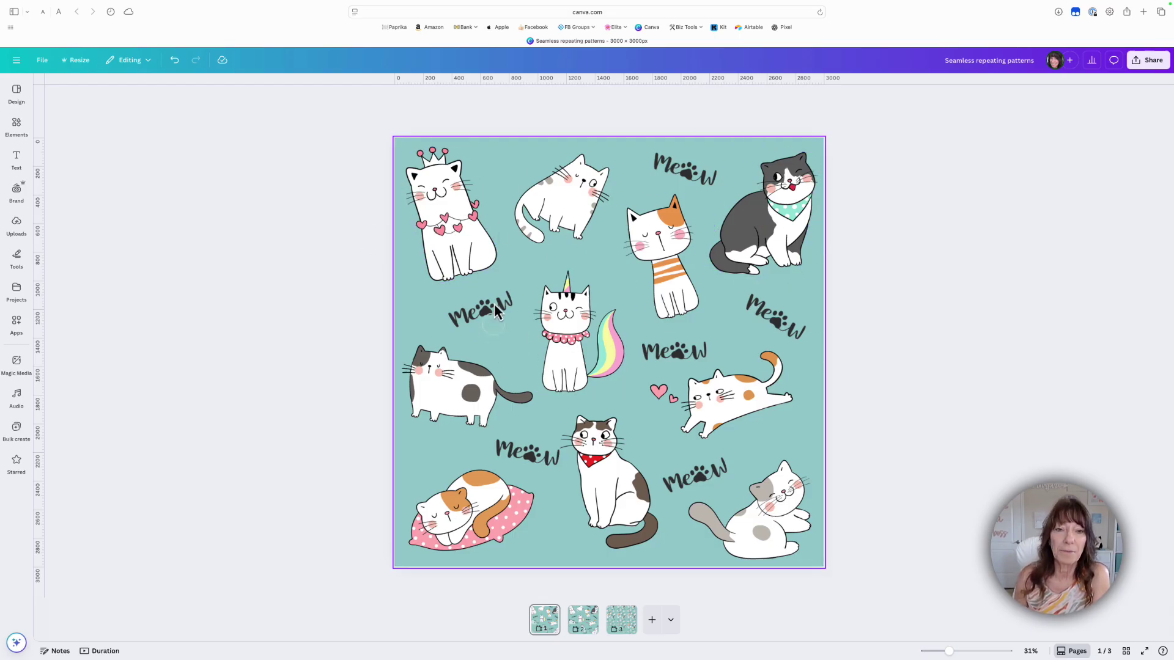
{"action": "left_click", "coordinate": [501, 171]}
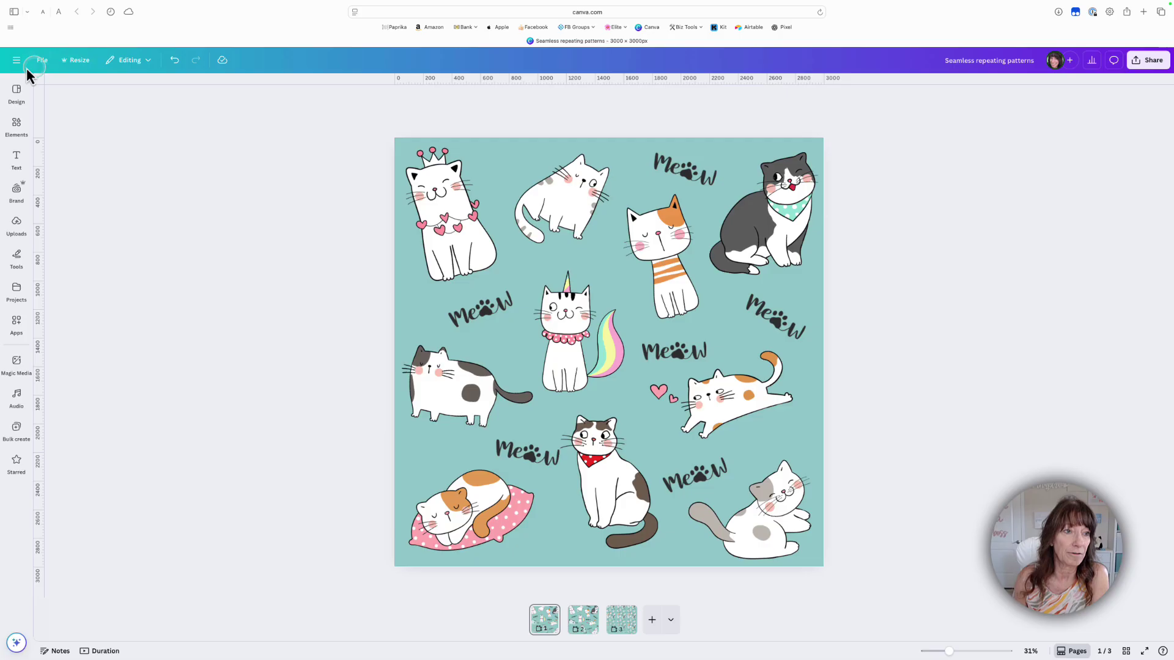
{"action": "left_click", "coordinate": [42, 62]}
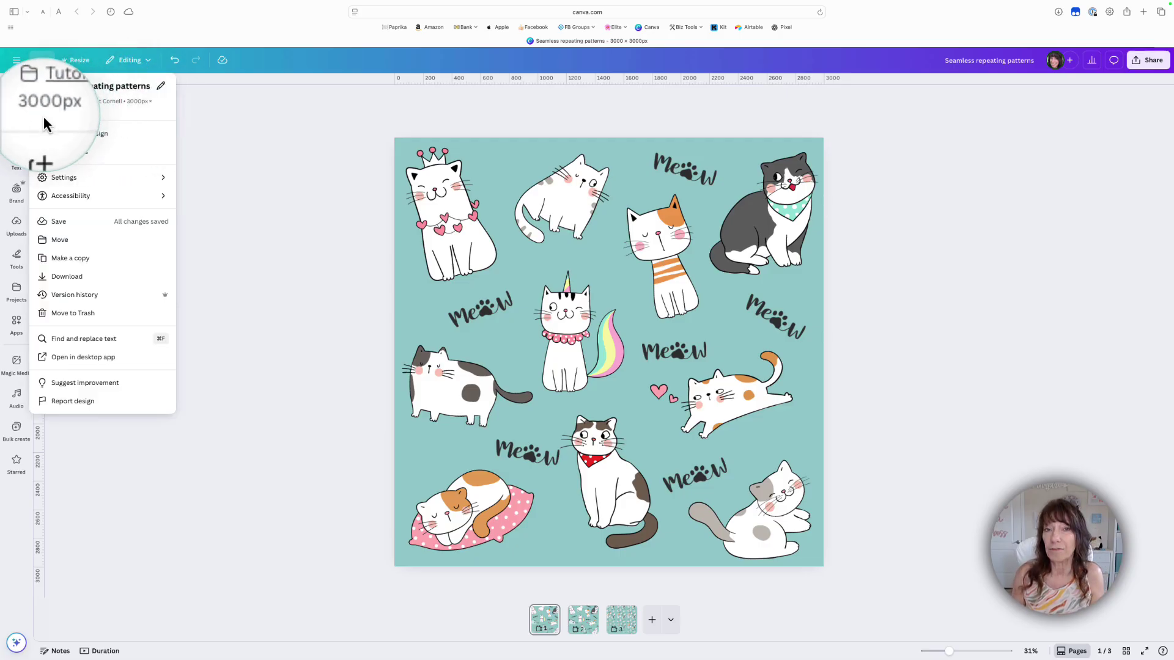
{"action": "left_click", "coordinate": [296, 173]}
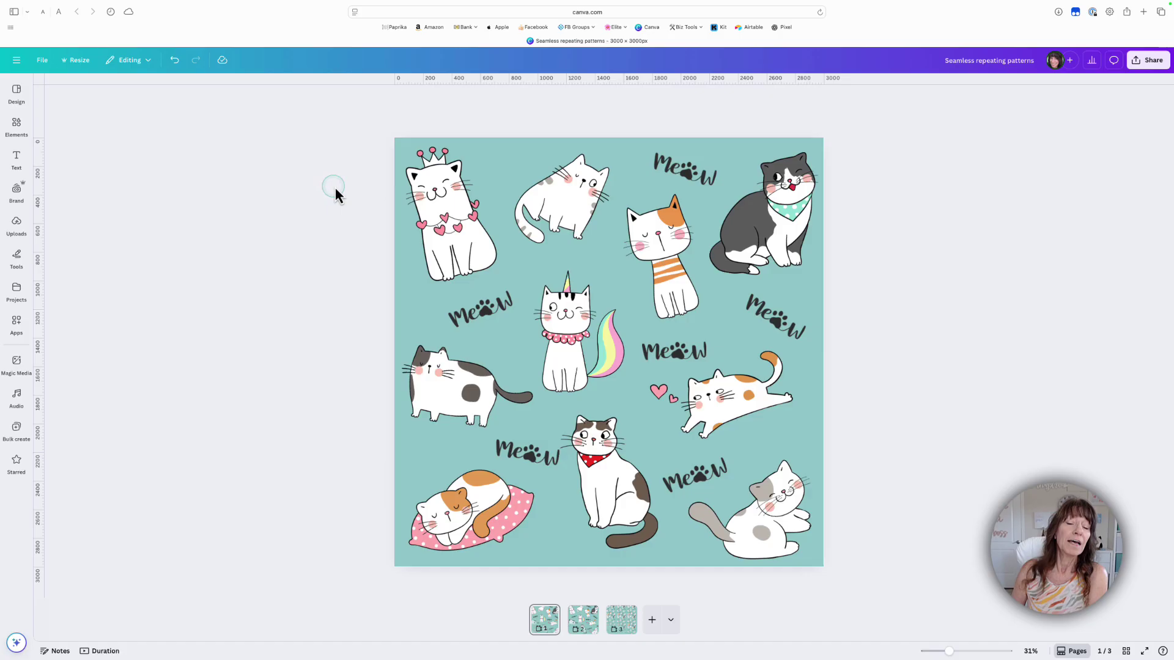
{"action": "left_click", "coordinate": [564, 192]}
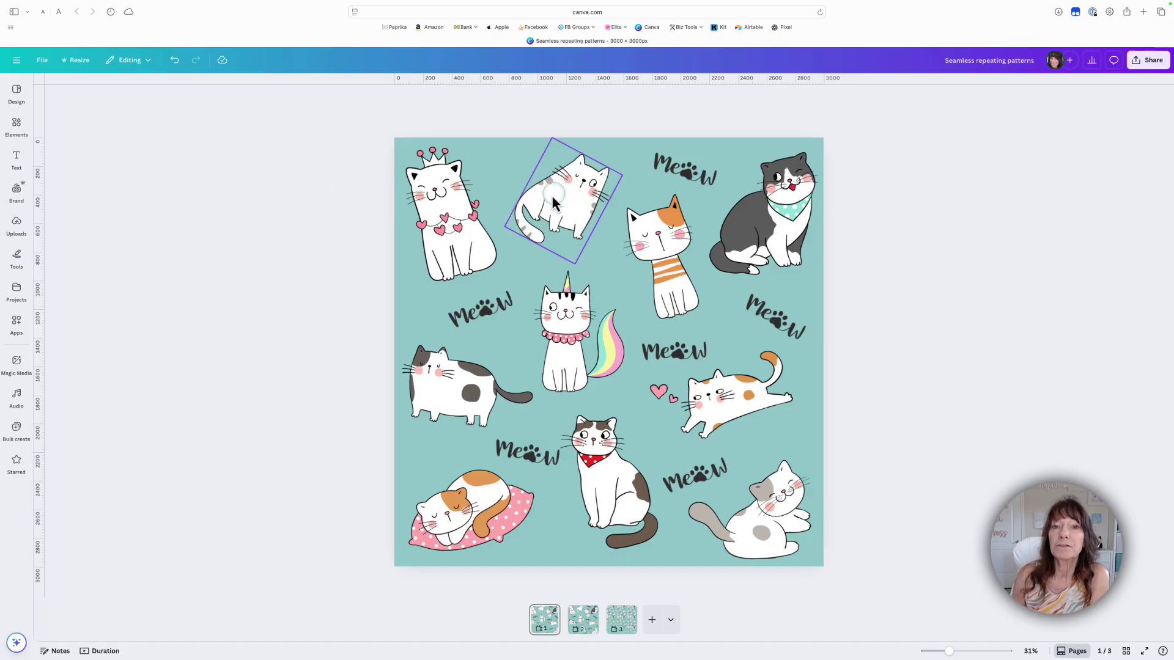
{"action": "left_click", "coordinate": [510, 156]}
{"action": "left_click", "coordinate": [514, 137]}
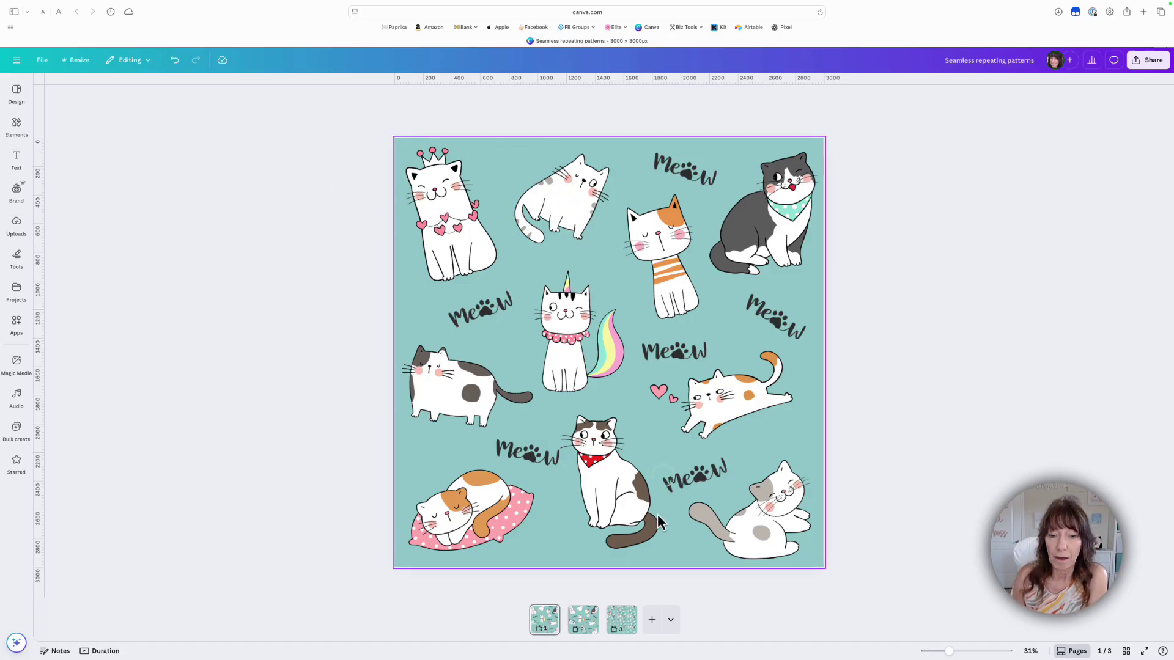
{"action": "left_click", "coordinate": [621, 619]}
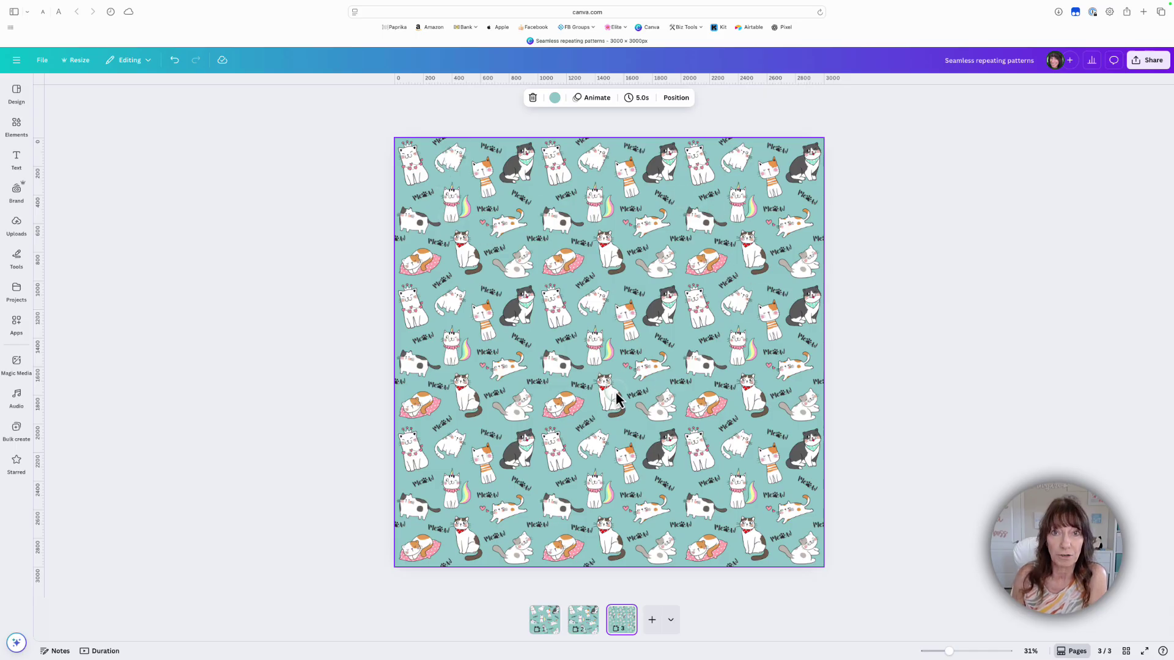
{"action": "left_click", "coordinate": [544, 619]}
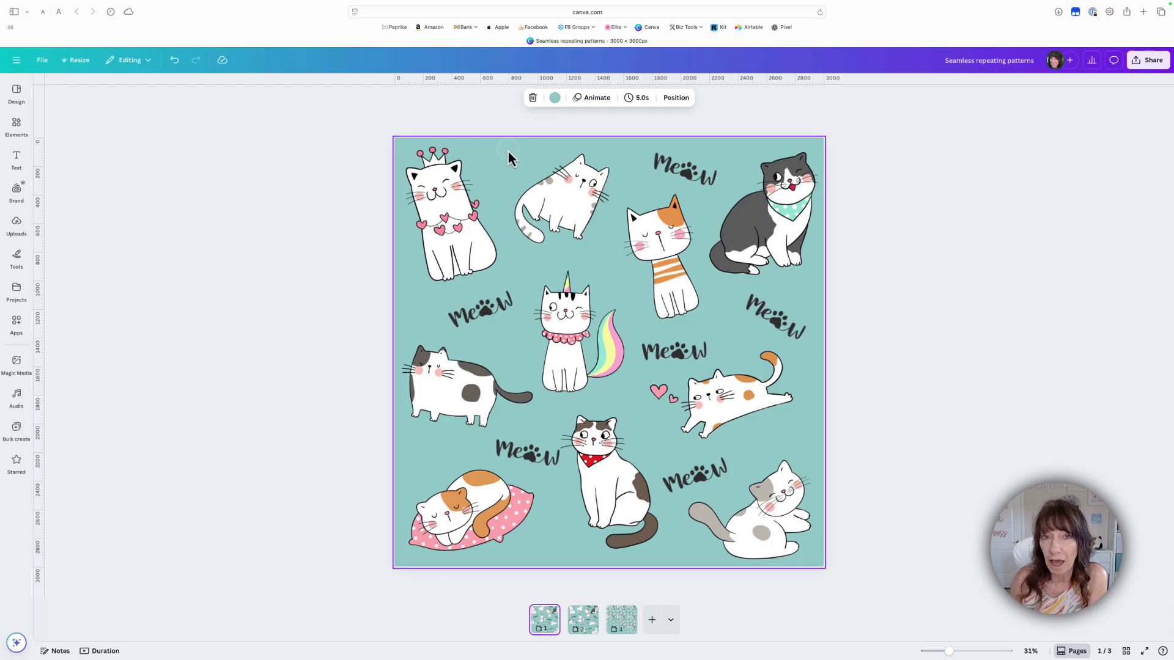
Place a Meow copy across the tile's top edge and a duplicate across the bottom edge.
{"action": "left_click", "coordinate": [479, 315]}
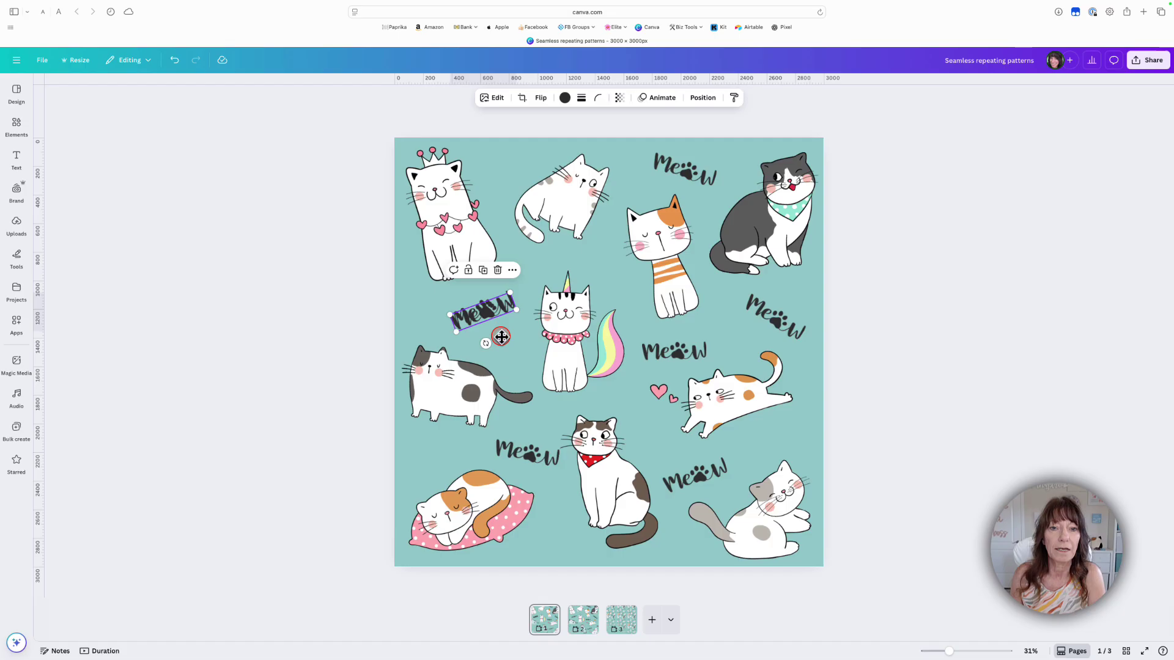
{"action": "left_click_drag", "start_coordinate": [499, 335], "coordinate": [536, 160]}
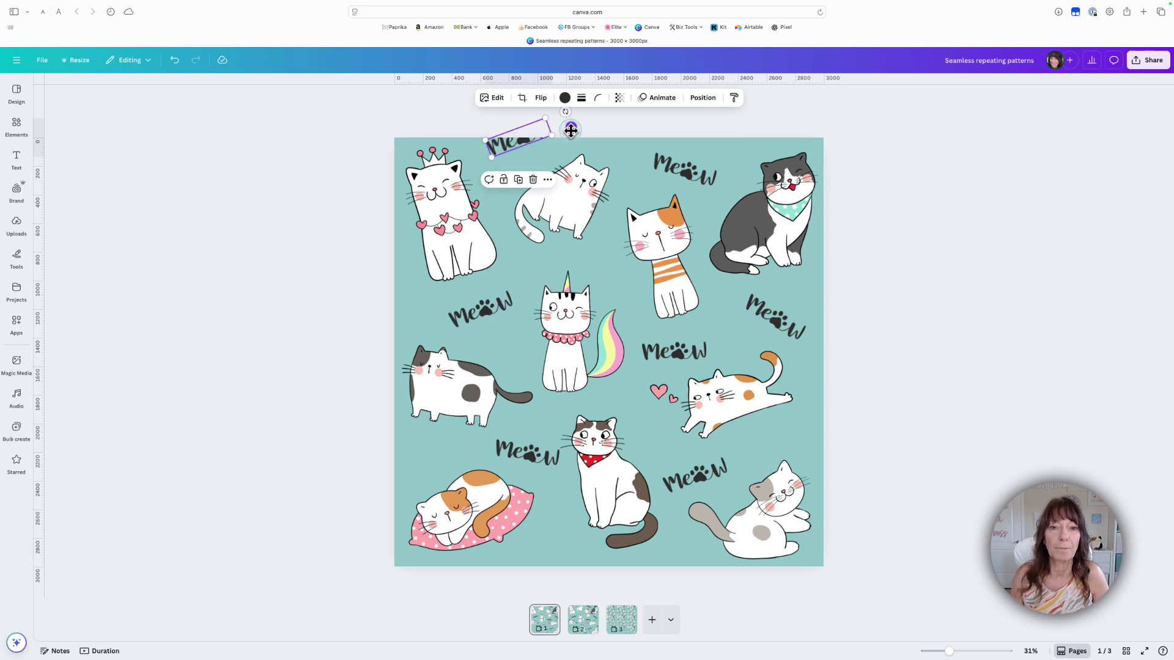
{"action": "mouse_move", "coordinate": [571, 126]}
{"action": "left_mouse_down"}
{"action": "mouse_move", "coordinate": [570, 137]}
{"action": "mouse_move", "coordinate": [570, 127]}
{"action": "left_mouse_up"}
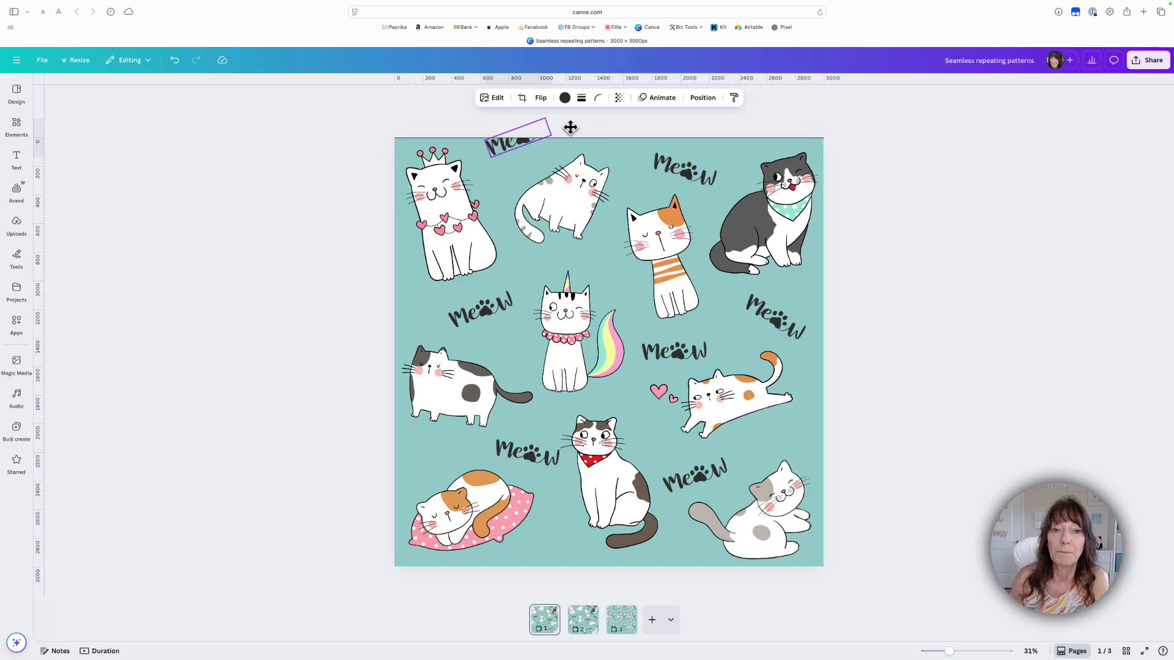
{"action": "mouse_move", "coordinate": [570, 127]}
{"action": "left_mouse_down"}
{"action": "mouse_move", "coordinate": [570, 138]}
{"action": "mouse_move", "coordinate": [577, 127]}
{"action": "left_mouse_up"}
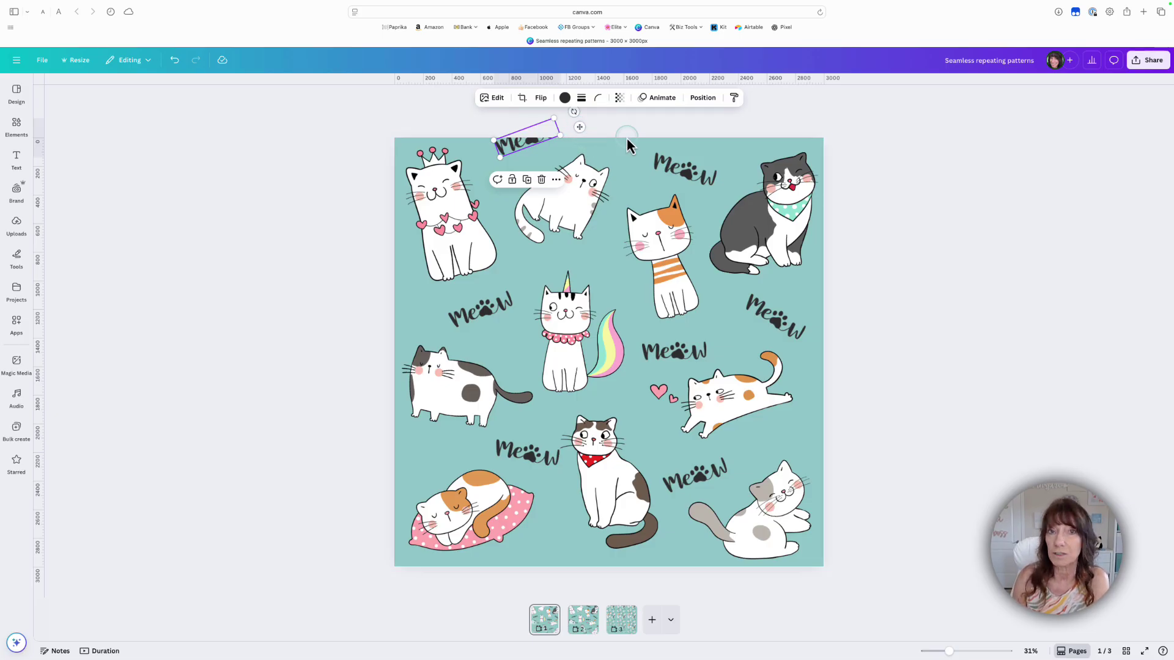
{"action": "left_click", "coordinate": [527, 180]}
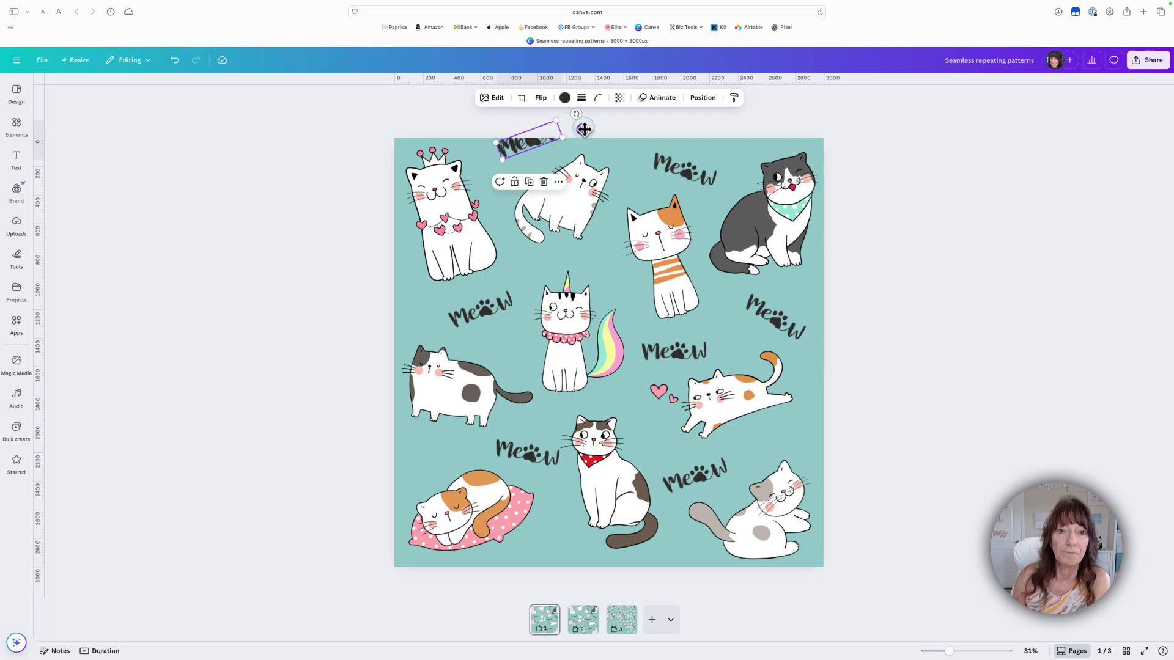
{"action": "left_click_drag", "start_coordinate": [581, 128], "coordinate": [586, 557]}
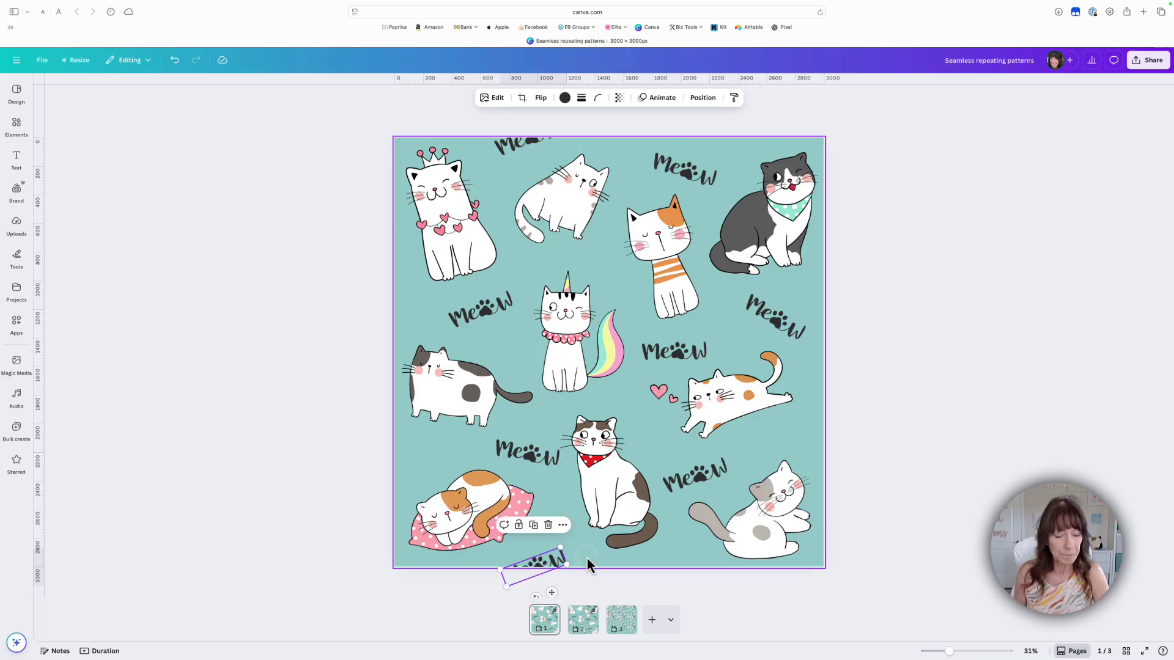
Center-align the top- and bottom-edge Meow copies to each other, then deselect them.
{"action": "left_click", "coordinate": [526, 144], "text": "shift"}
{"action": "right_click", "coordinate": [525, 144]}
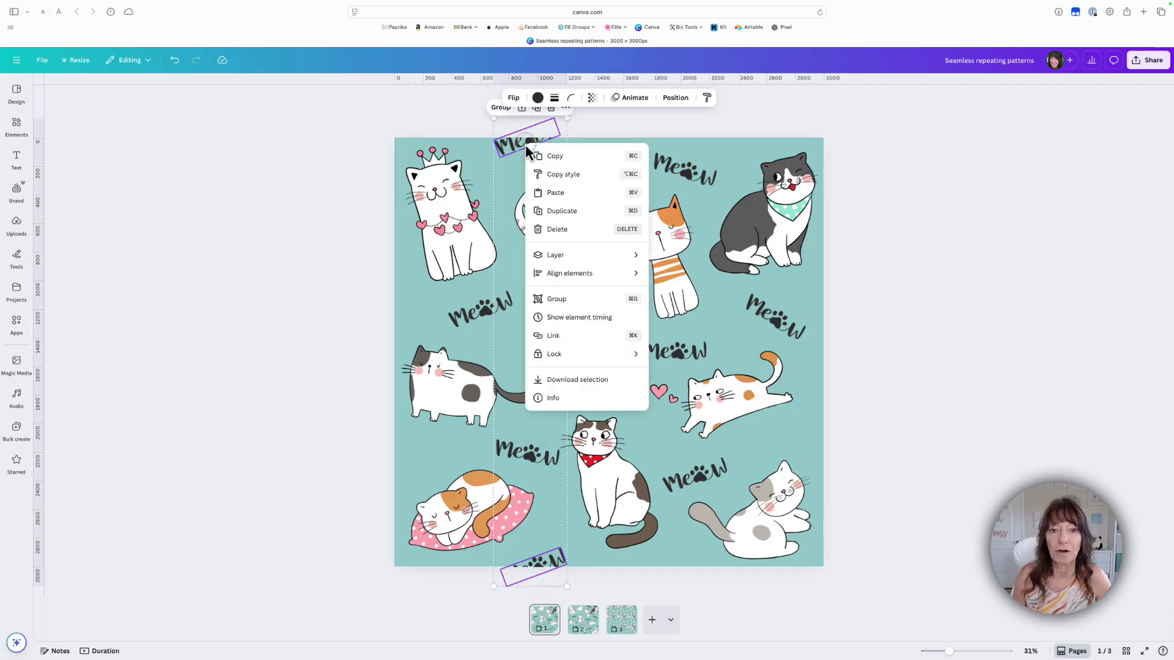
{"action": "left_click", "coordinate": [579, 274]}
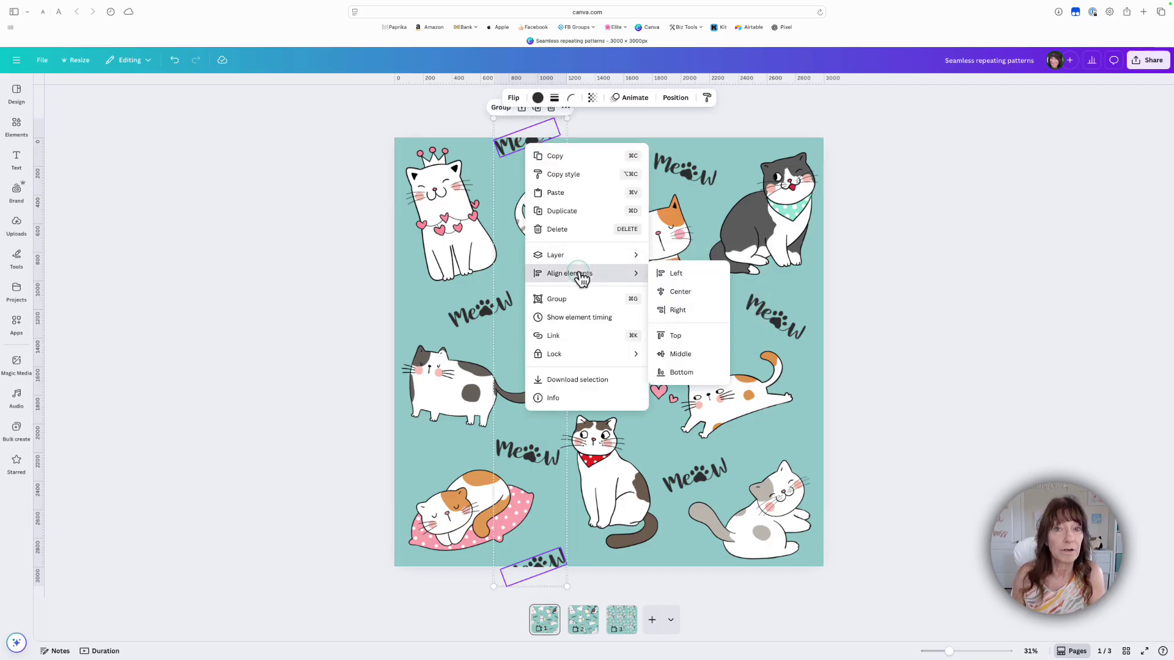
{"action": "left_click", "coordinate": [689, 292]}
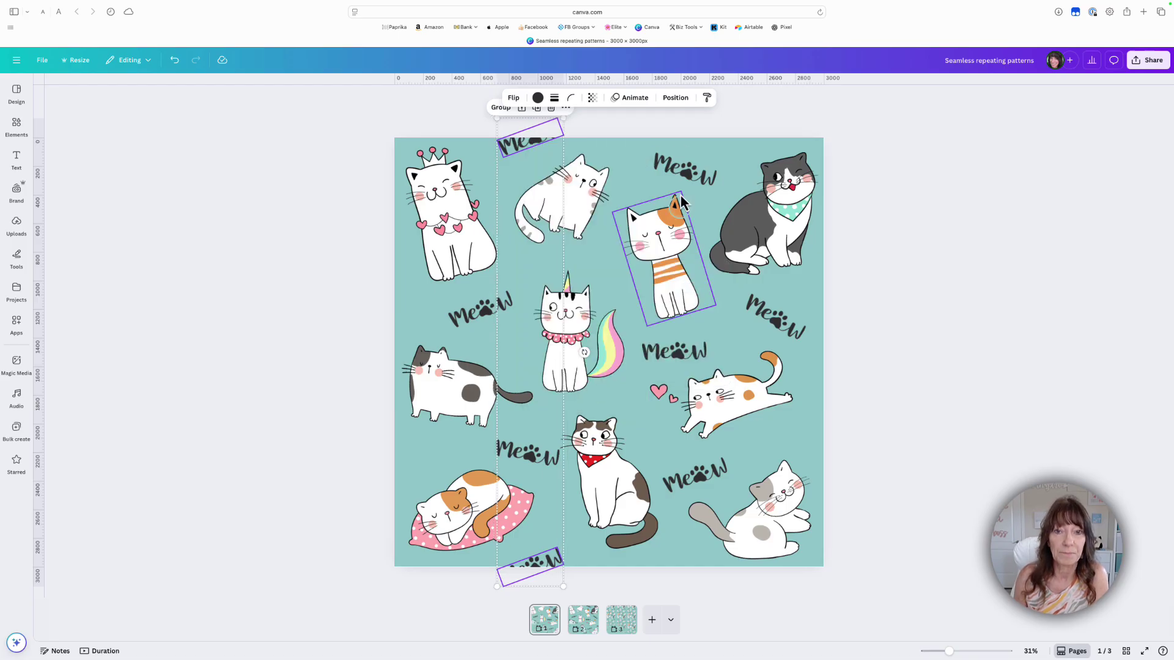
{"action": "left_click", "coordinate": [676, 119]}
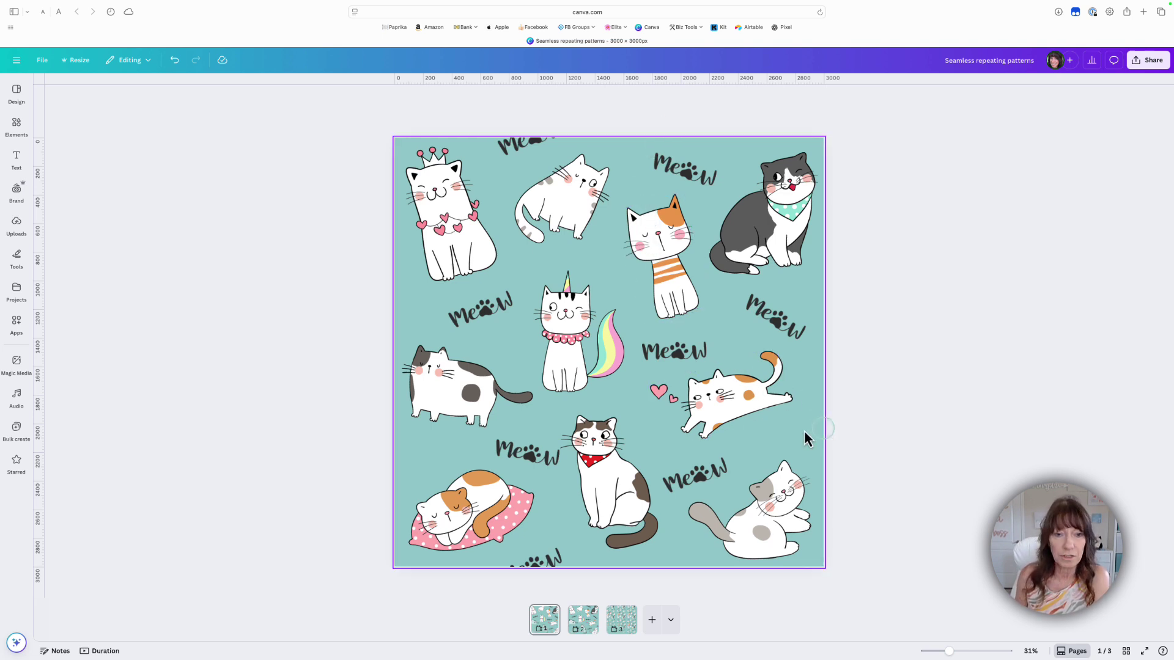
Copy the Meow beside the unicorn's tail out toward the left and right tile edges.
{"action": "left_click", "coordinate": [675, 355]}
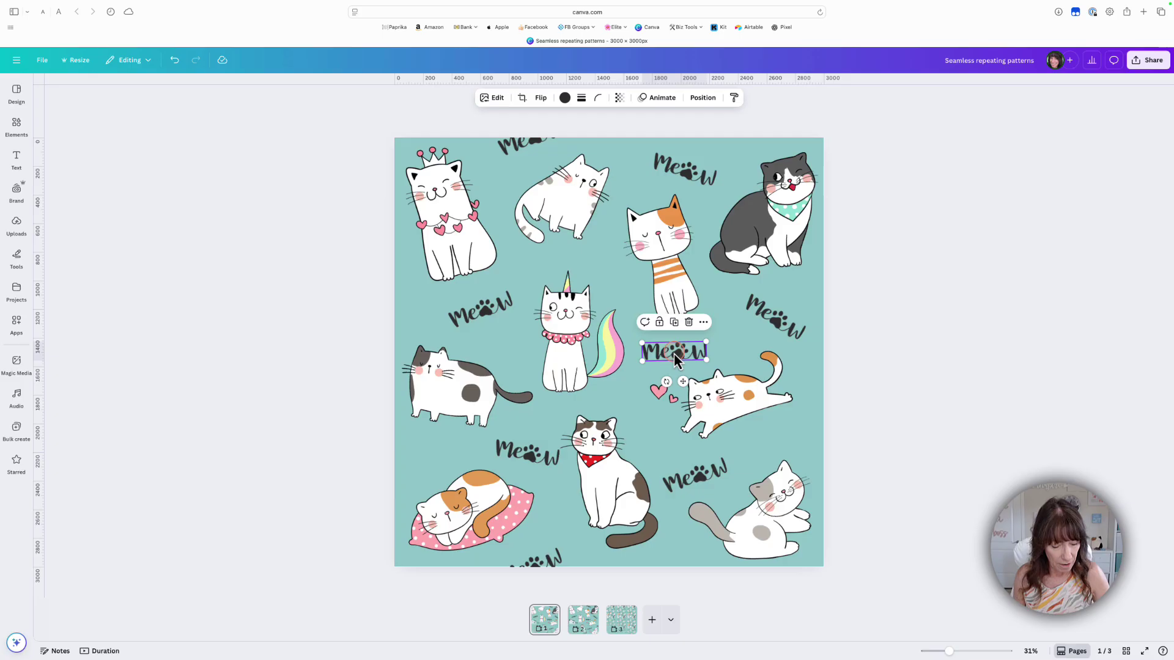
{"action": "left_click_drag", "start_coordinate": [683, 381], "coordinate": [835, 470]}
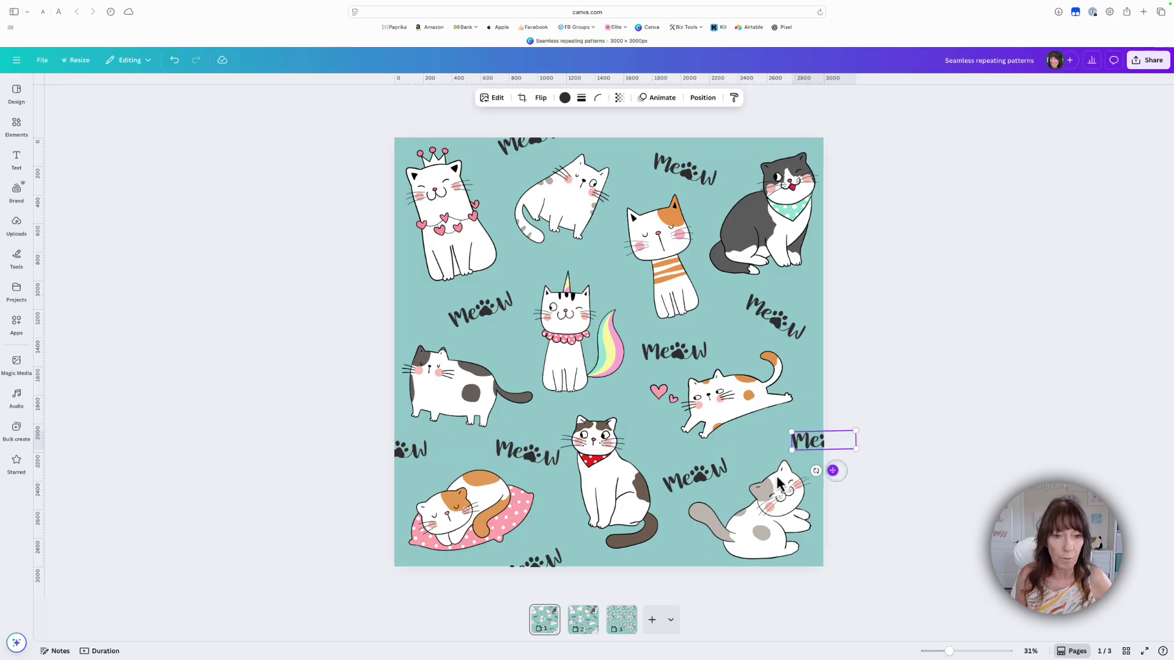
Middle-align the left- and right-edge Meow copies to the same height, then deselect.
{"action": "left_click", "coordinate": [406, 451], "text": "shift"}
{"action": "right_click", "coordinate": [406, 451]}
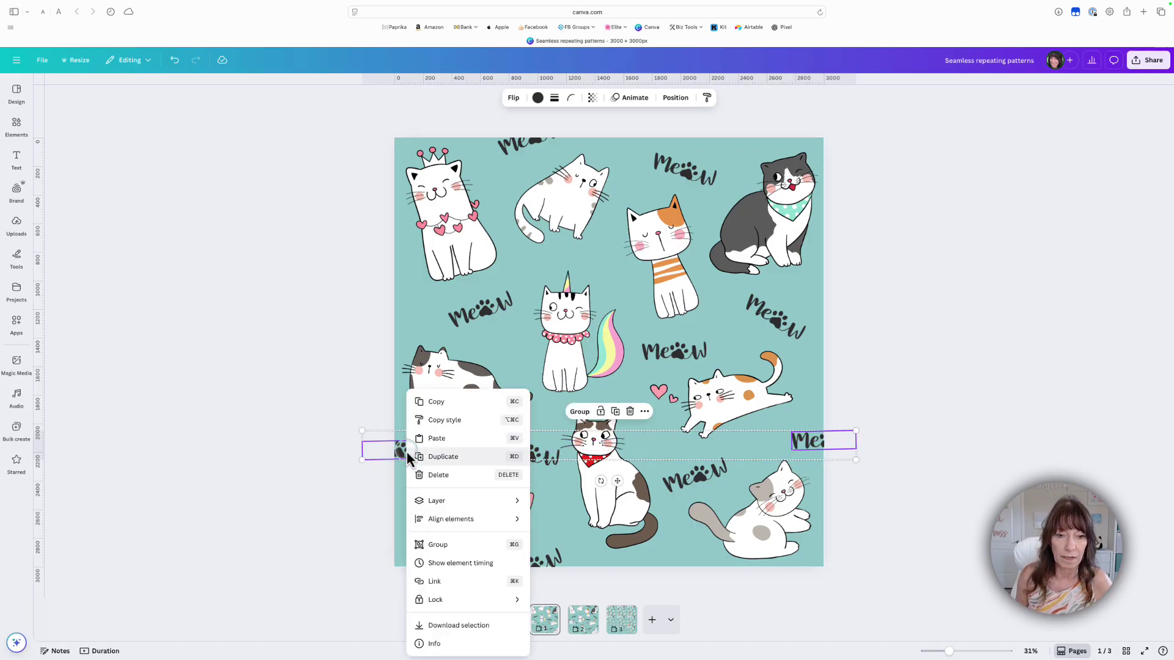
{"action": "left_click", "coordinate": [479, 519]}
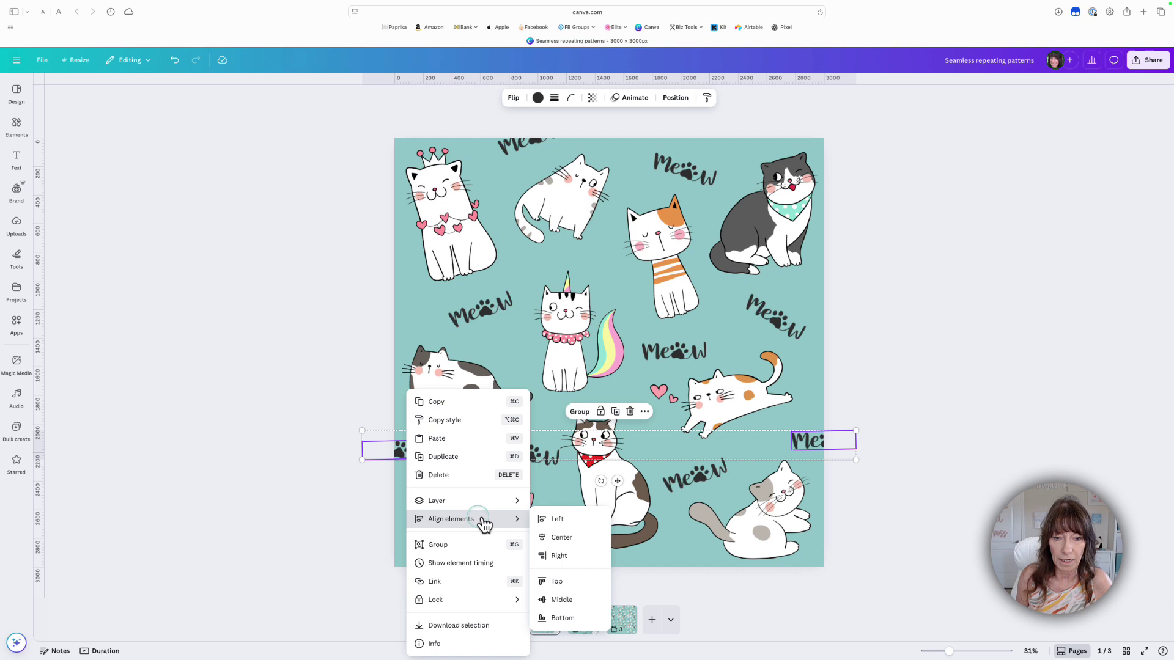
{"action": "left_click", "coordinate": [577, 601]}
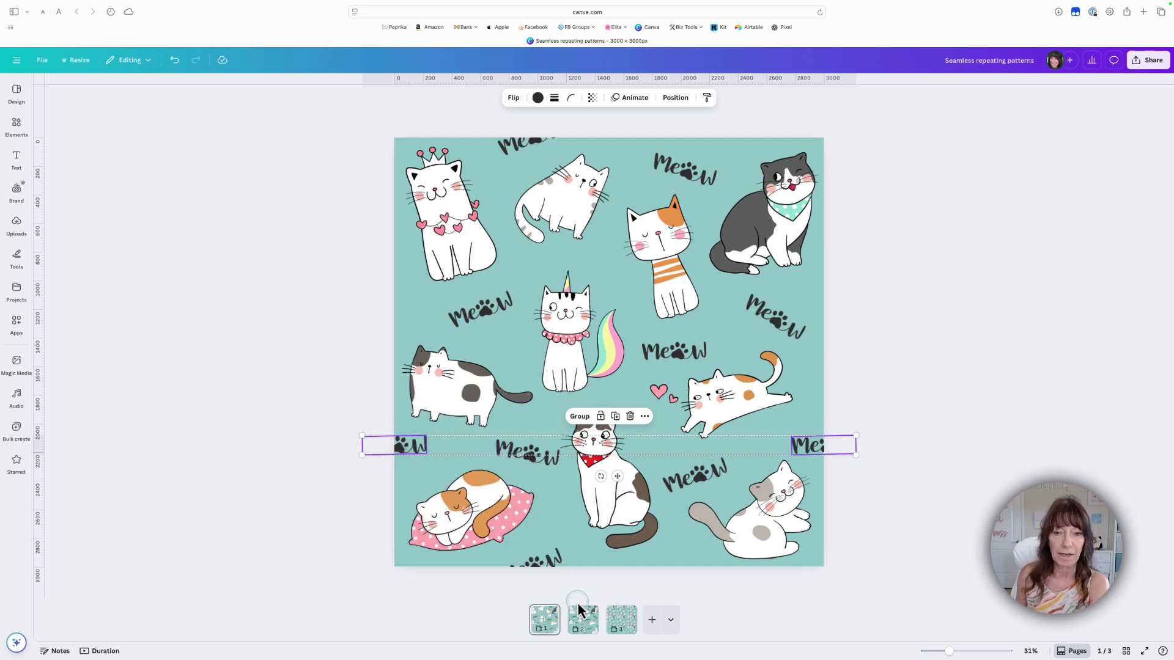
{"action": "left_click", "coordinate": [944, 374]}
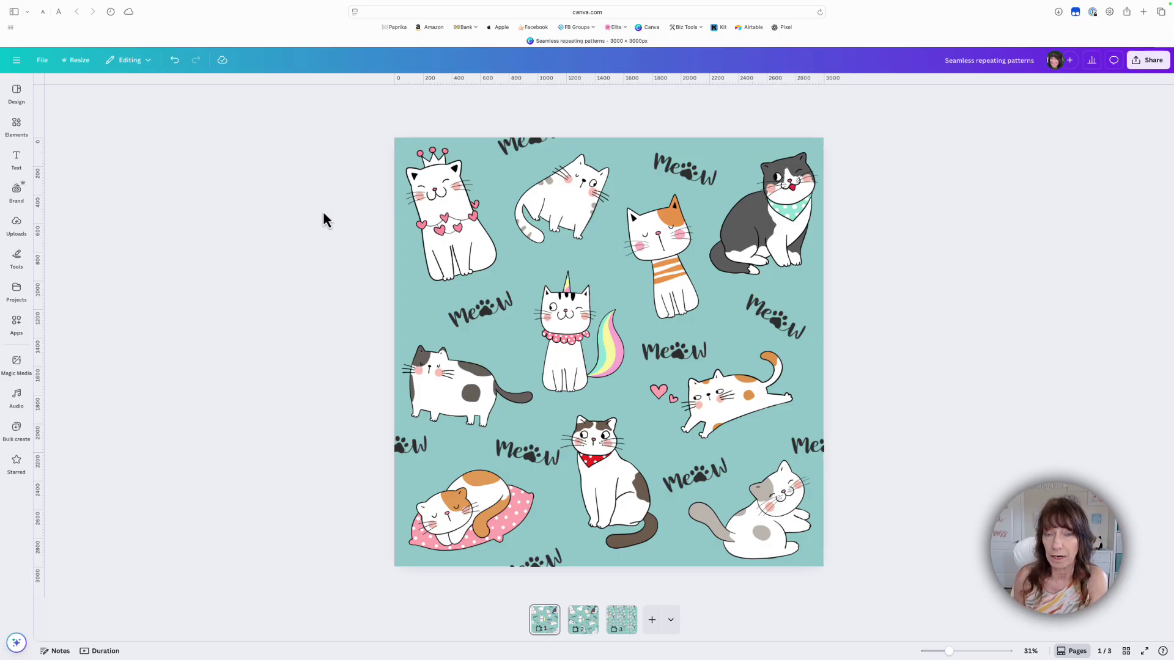
Find the Design to Image app by searching 'des' and open its Convert to image settings.
{"action": "left_click", "coordinate": [16, 323]}
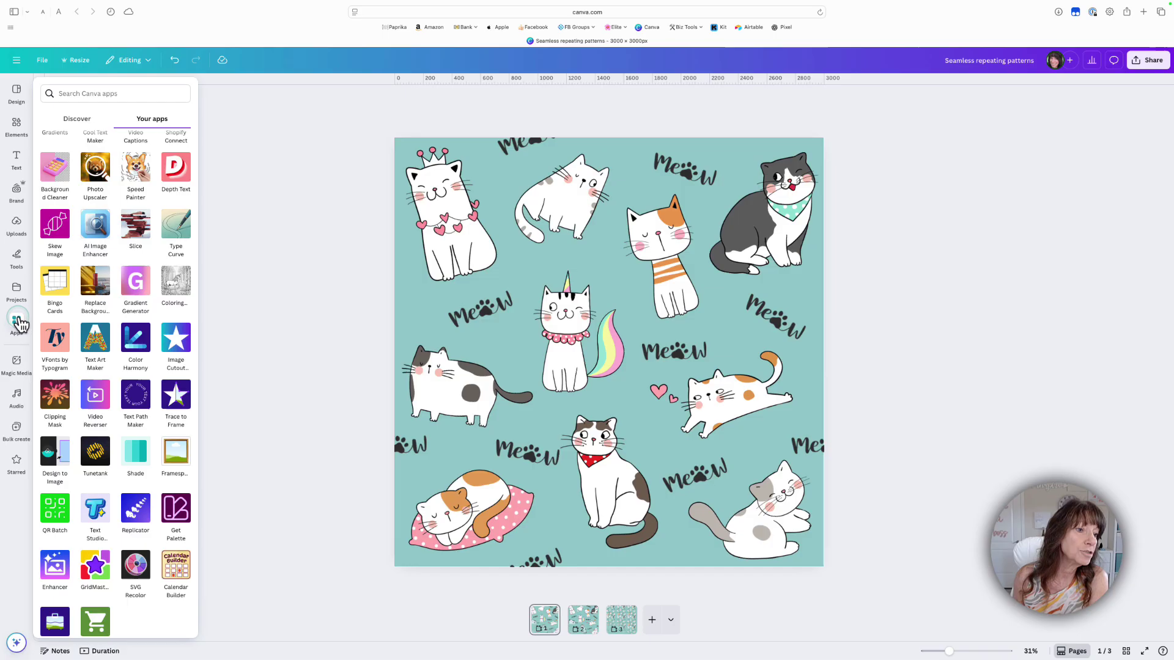
{"action": "left_click", "coordinate": [147, 90]}
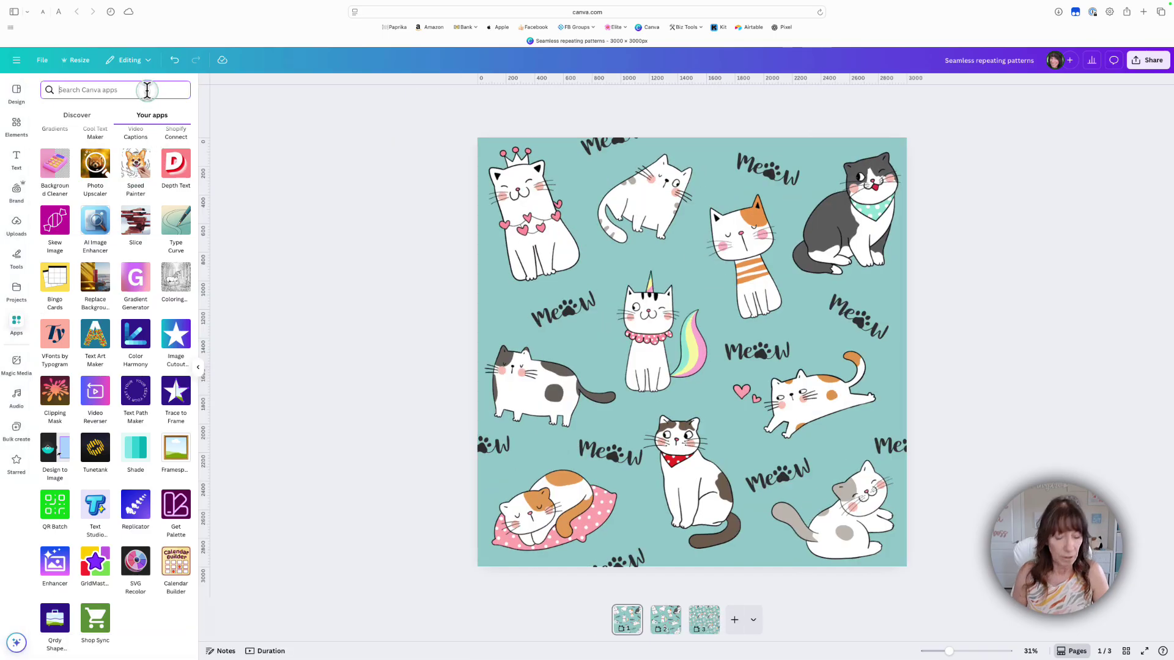
{"action": "type", "text": "des"}
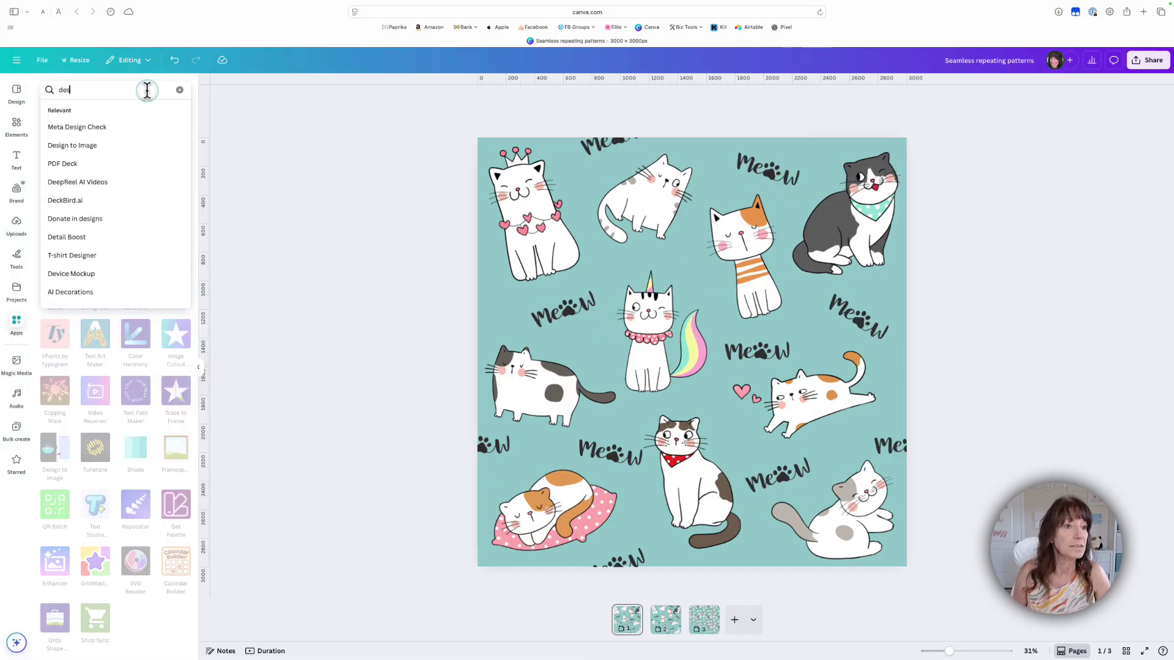
{"action": "left_click", "coordinate": [111, 147]}
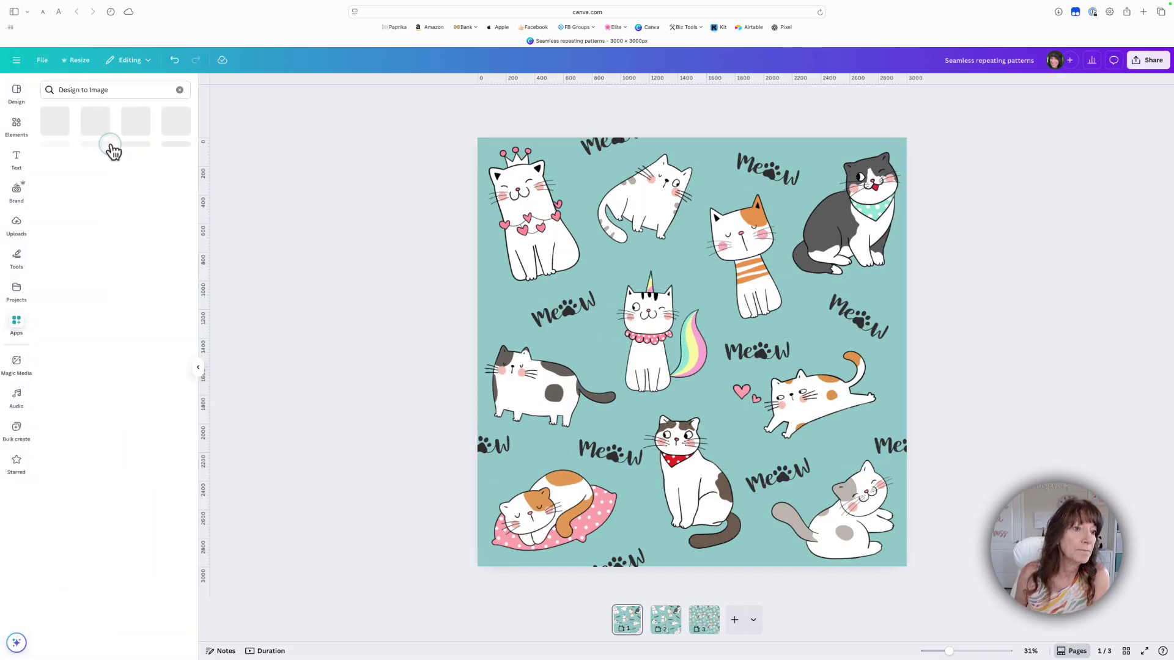
{"action": "left_click", "coordinate": [54, 123]}
{"action": "left_click", "coordinate": [156, 132]}
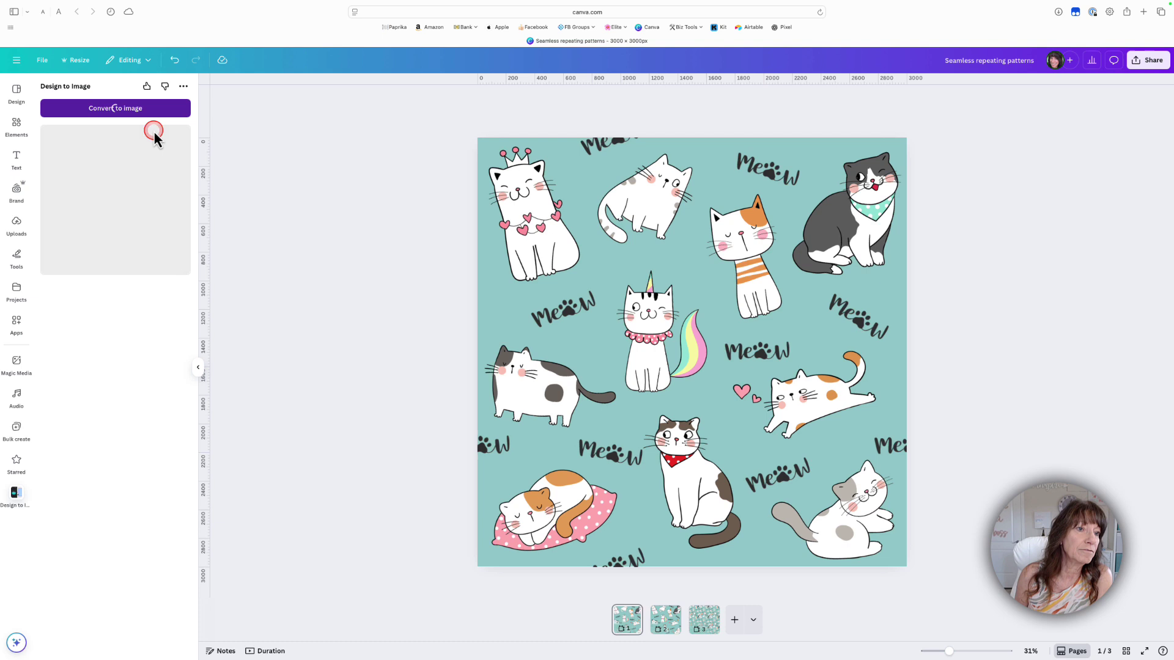
Export only page 1 as a transparent-background PNG at size 2 (6000 × 6000 px).
{"action": "left_click", "coordinate": [182, 201]}
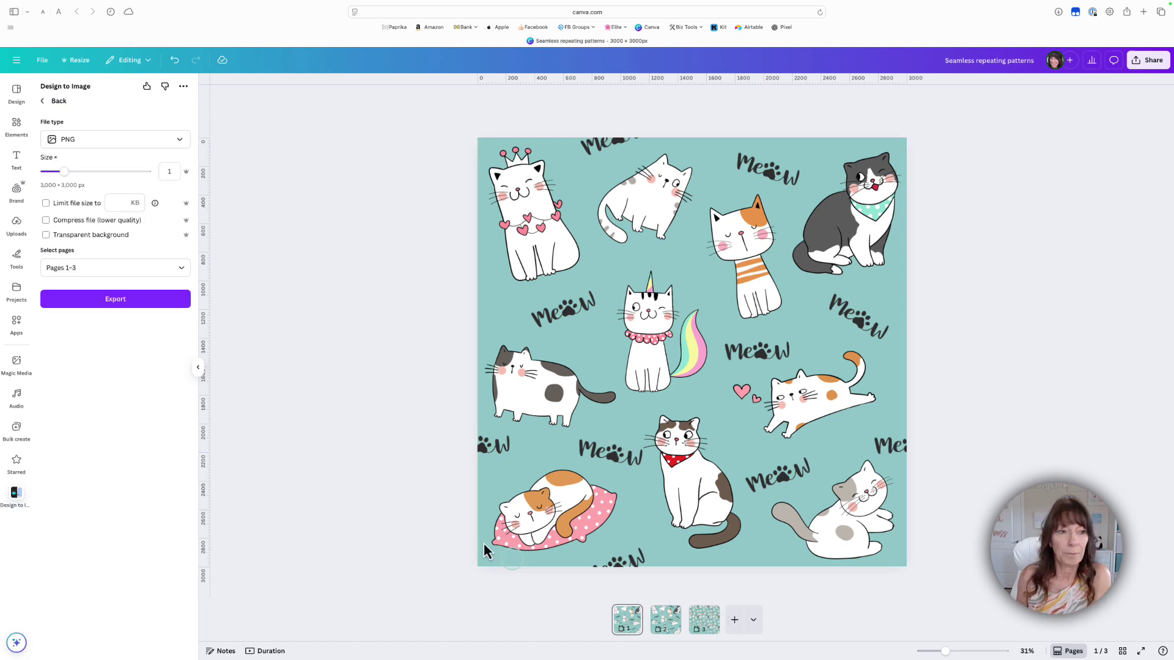
{"action": "left_click", "coordinate": [132, 269]}
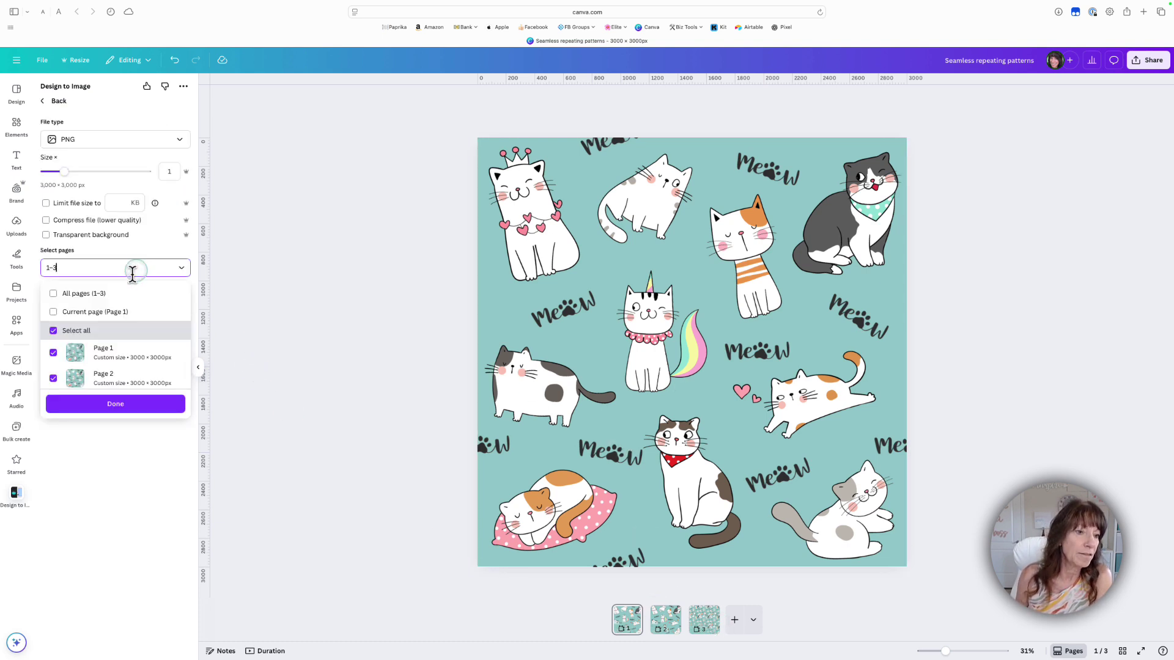
{"action": "left_click", "coordinate": [115, 311]}
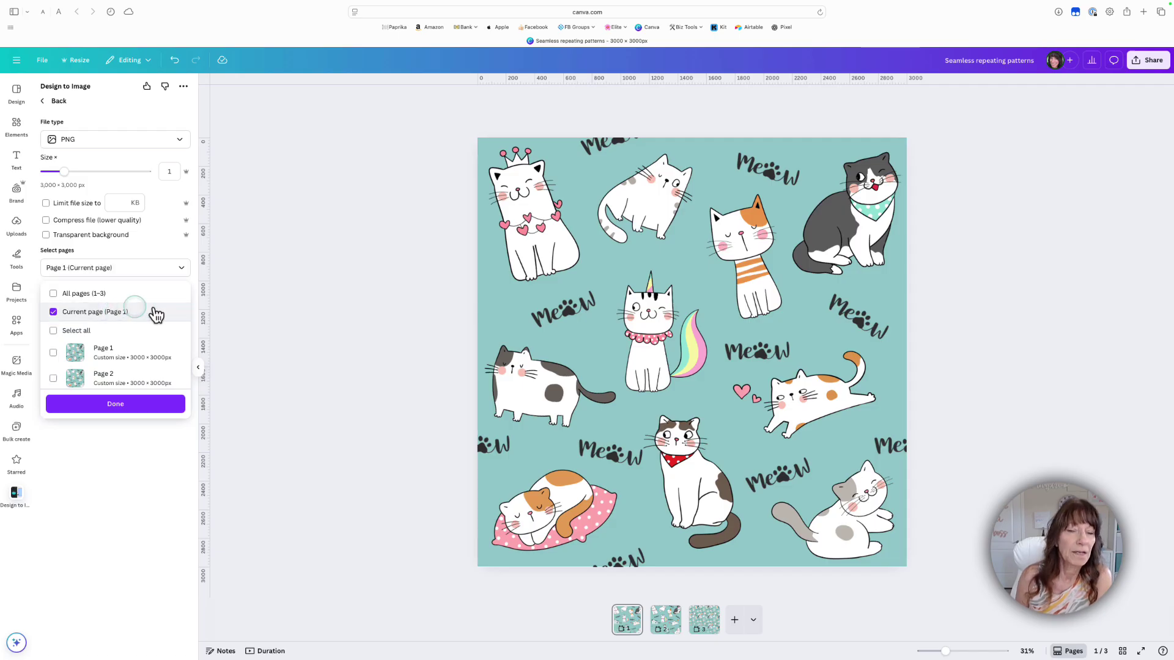
{"action": "left_click", "coordinate": [101, 235]}
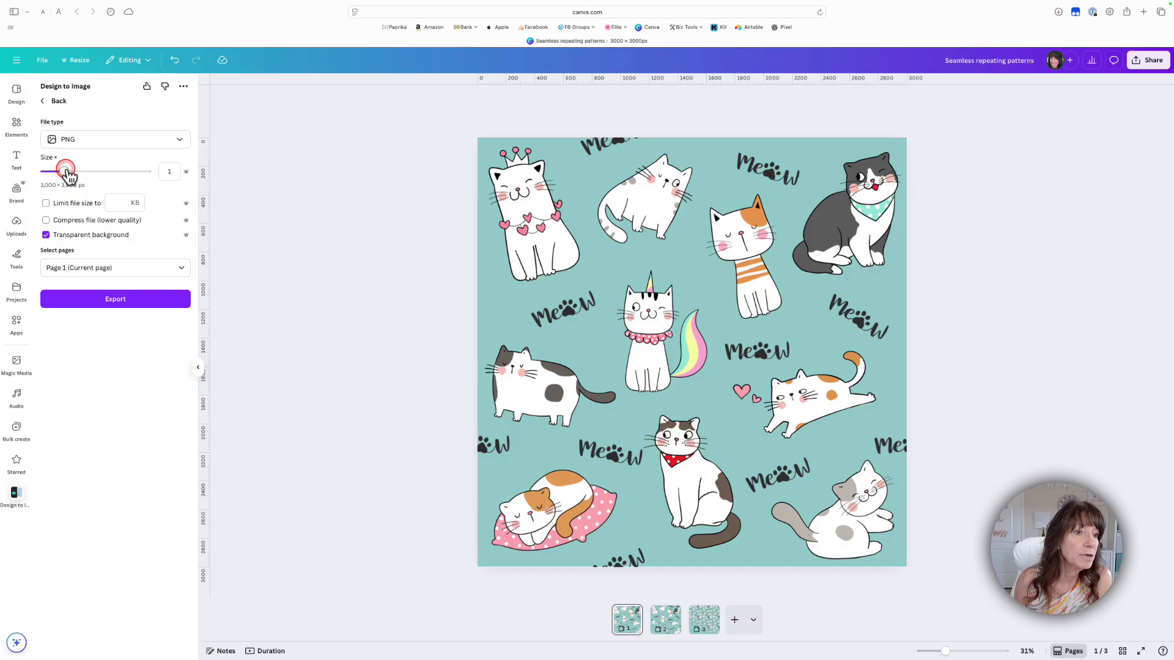
{"action": "left_click_drag", "start_coordinate": [69, 175], "coordinate": [107, 178]}
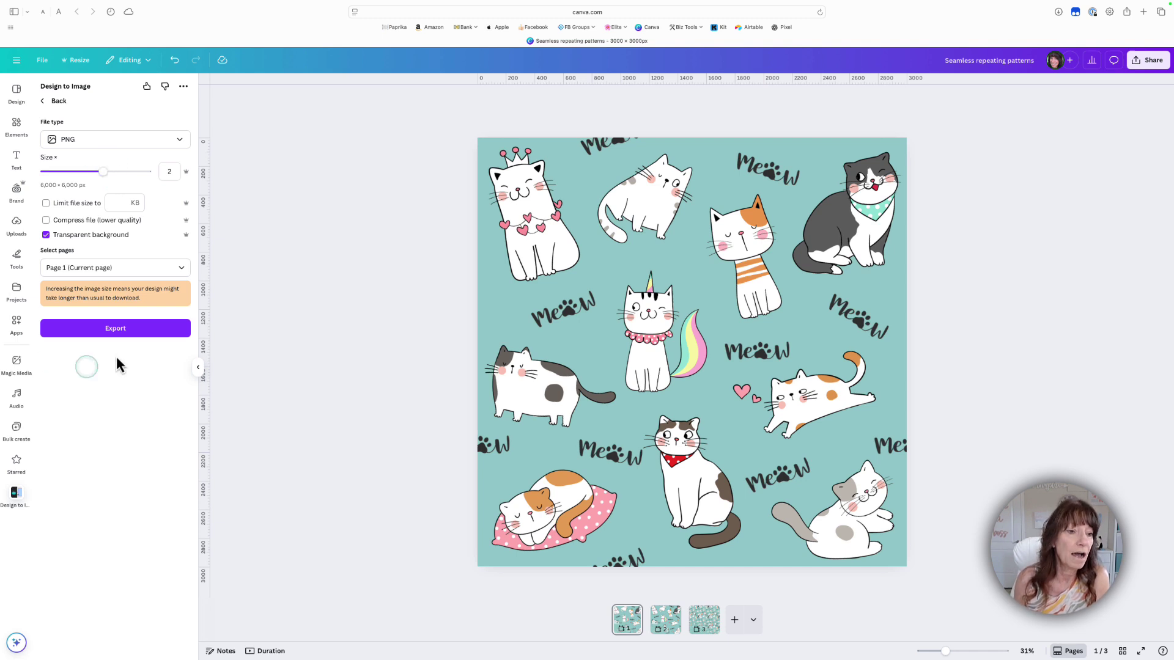
{"action": "left_click", "coordinate": [137, 331]}
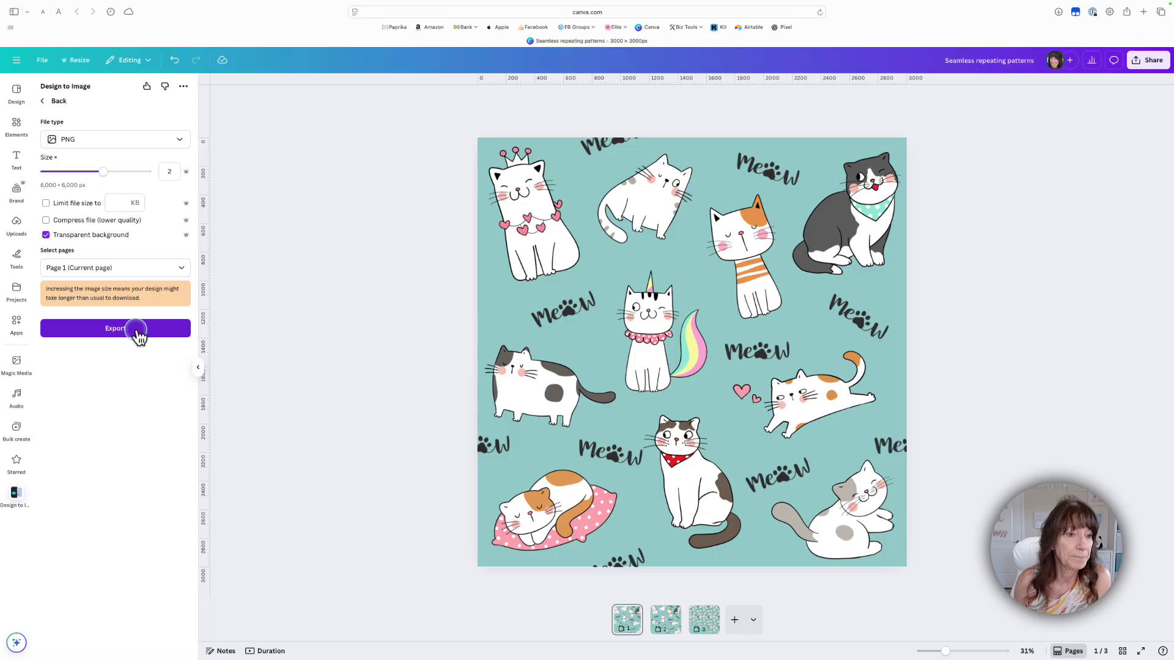
{"action": "left_click", "coordinate": [137, 333]}
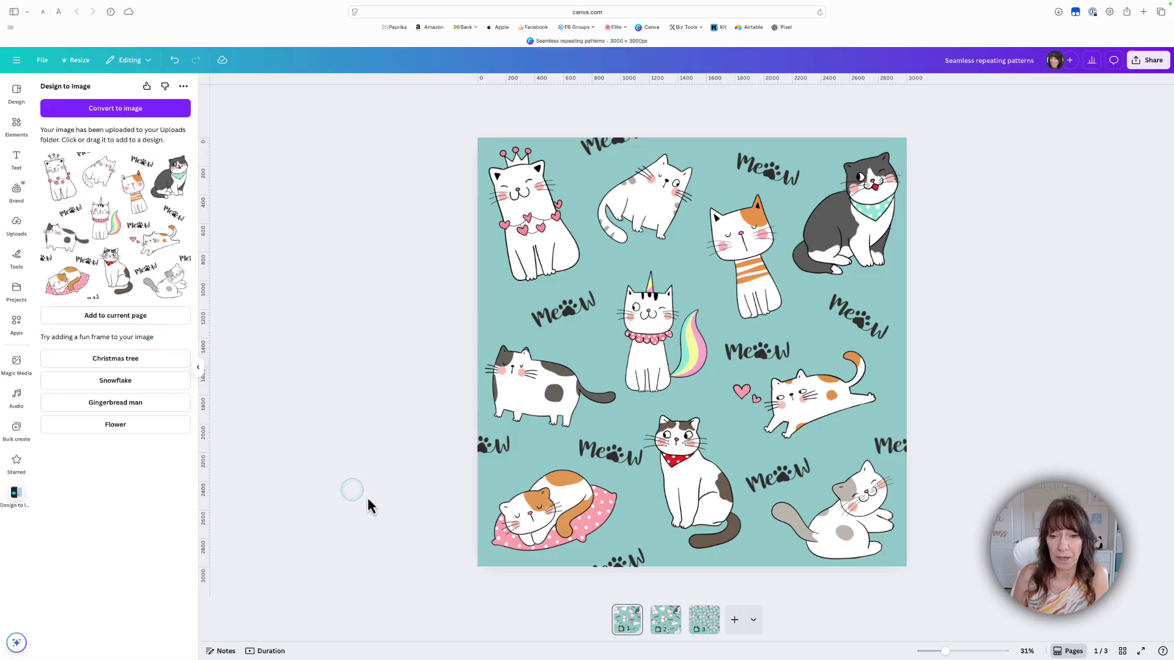
Add a new page 4, insert the converted cat pattern image, and resize it.
{"action": "left_click", "coordinate": [735, 621]}
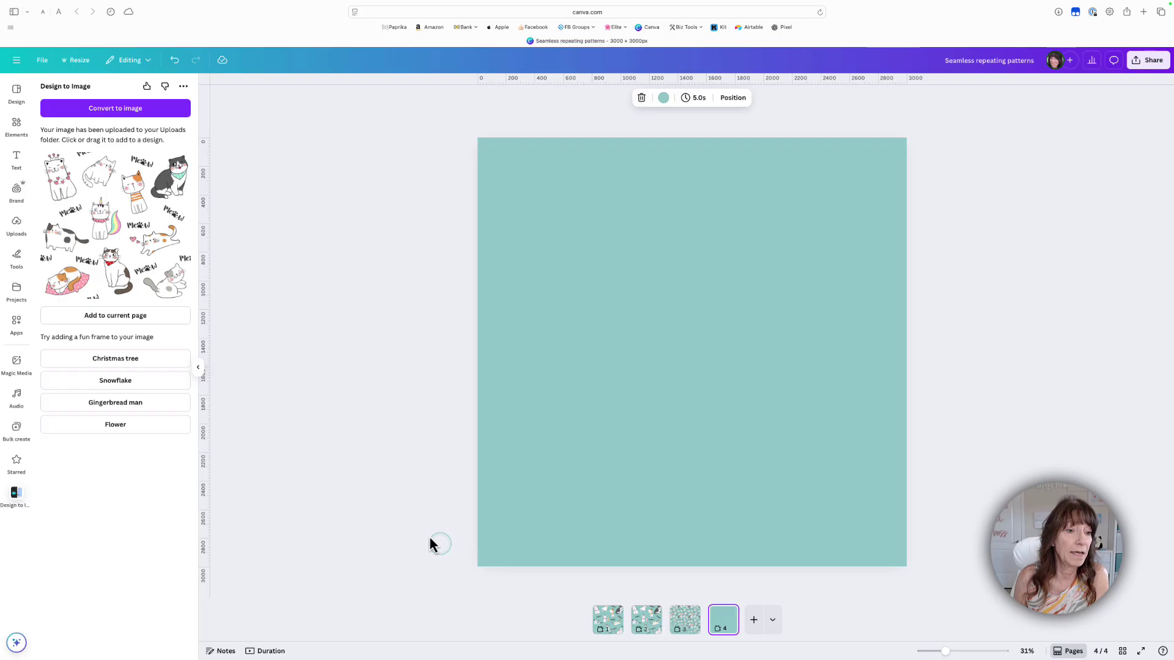
{"action": "left_click", "coordinate": [142, 327]}
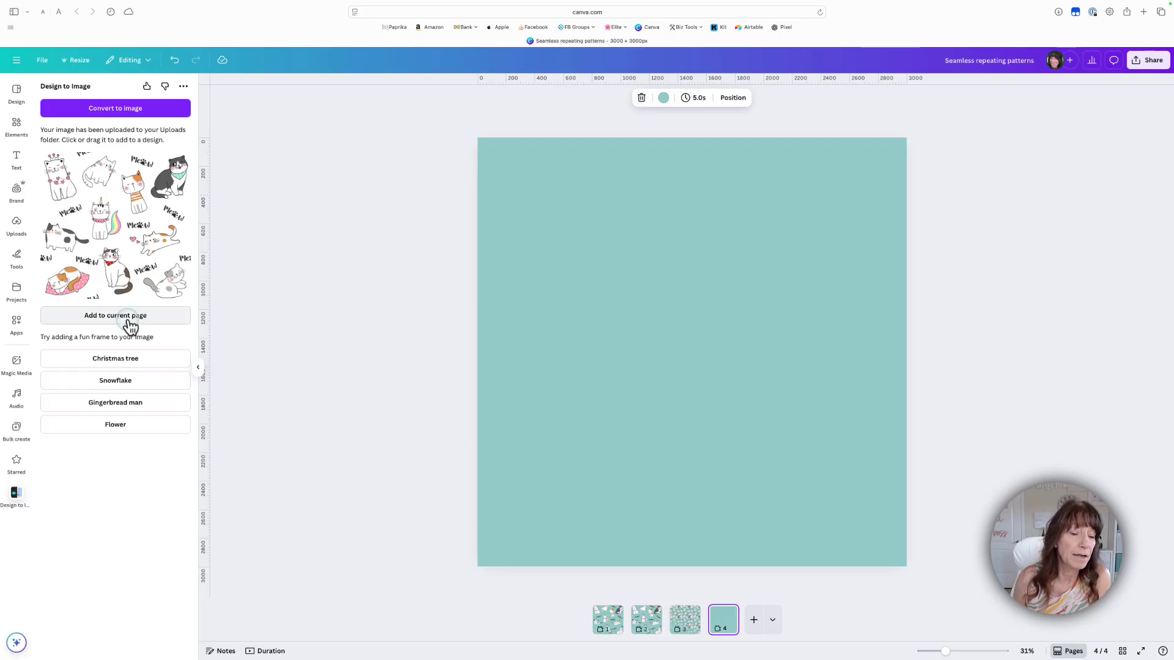
{"action": "left_click", "coordinate": [130, 326]}
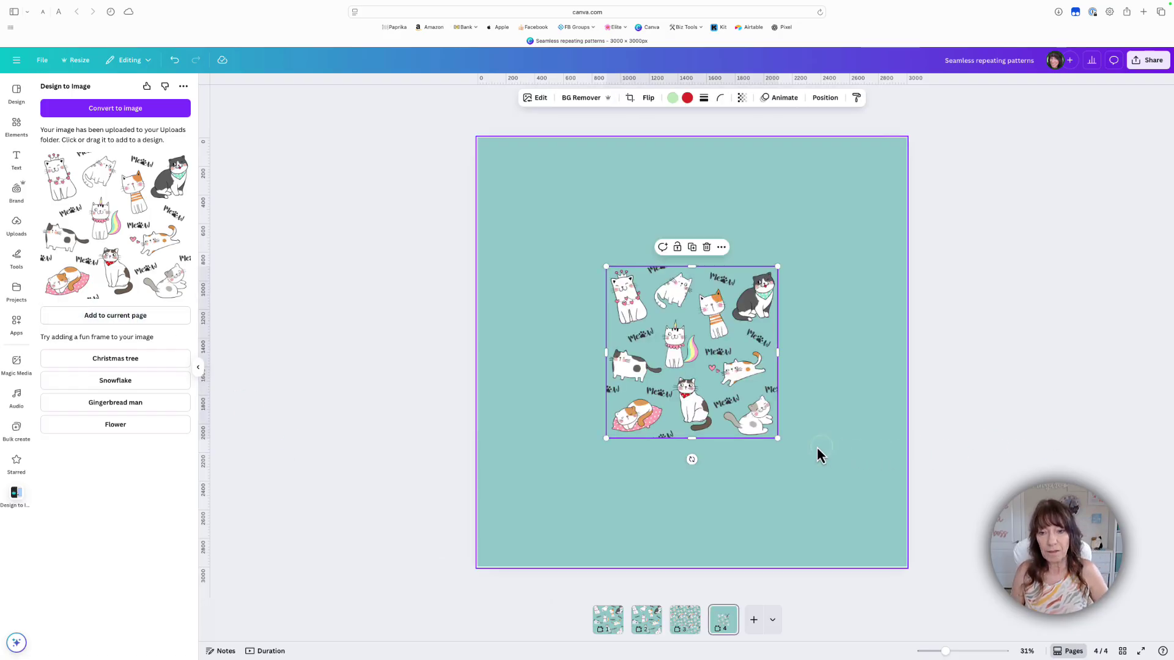
{"action": "left_click_drag", "start_coordinate": [777, 438], "coordinate": [834, 493]}
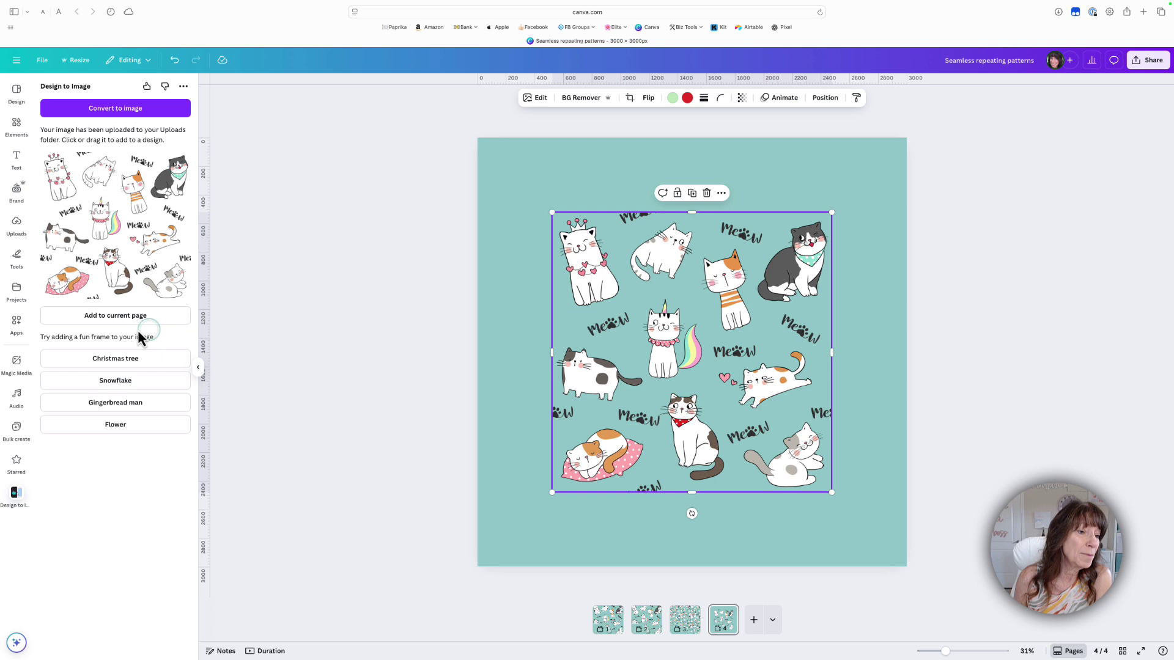
Open the Replicator app by searching 'rep' and start replicating the cat pattern image.
{"action": "left_click", "coordinate": [16, 323]}
{"action": "left_click", "coordinate": [116, 90]}
{"action": "triple_click", "coordinate": [116, 90]}
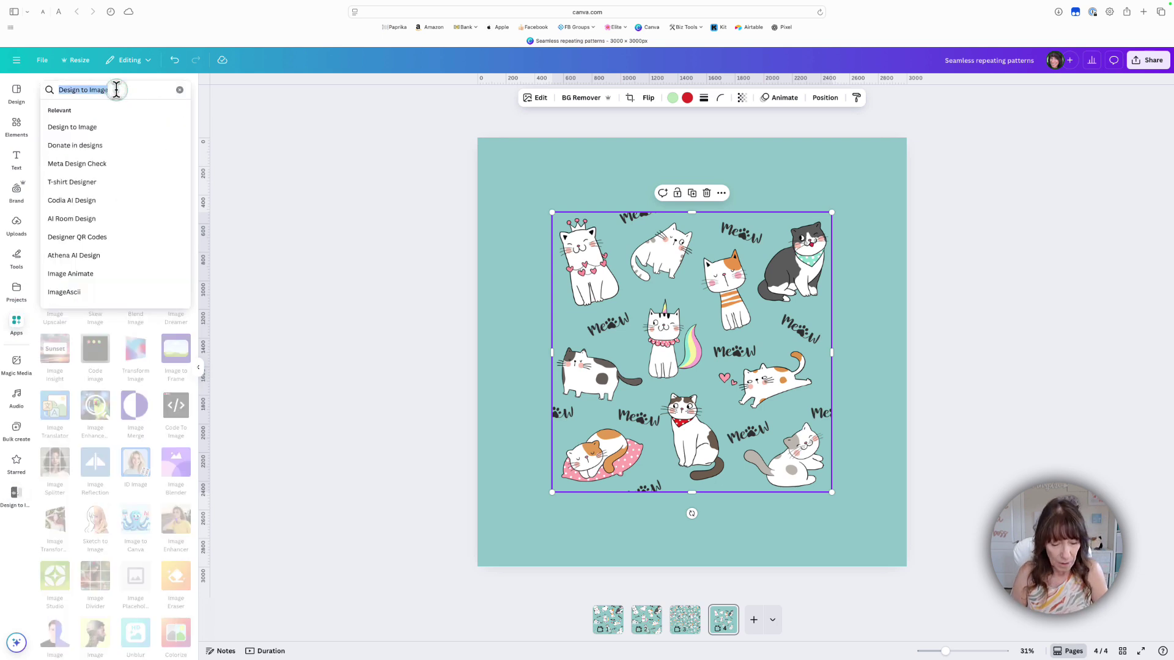
{"action": "type", "text": "rep"}
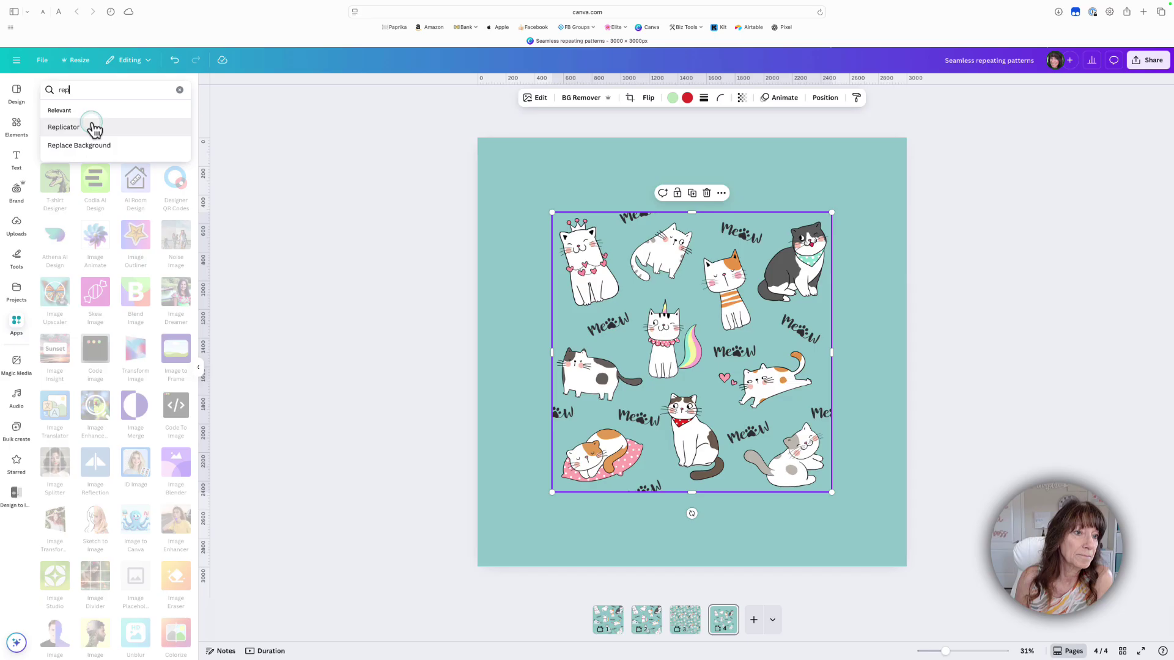
{"action": "left_click", "coordinate": [91, 126]}
{"action": "left_click", "coordinate": [59, 128]}
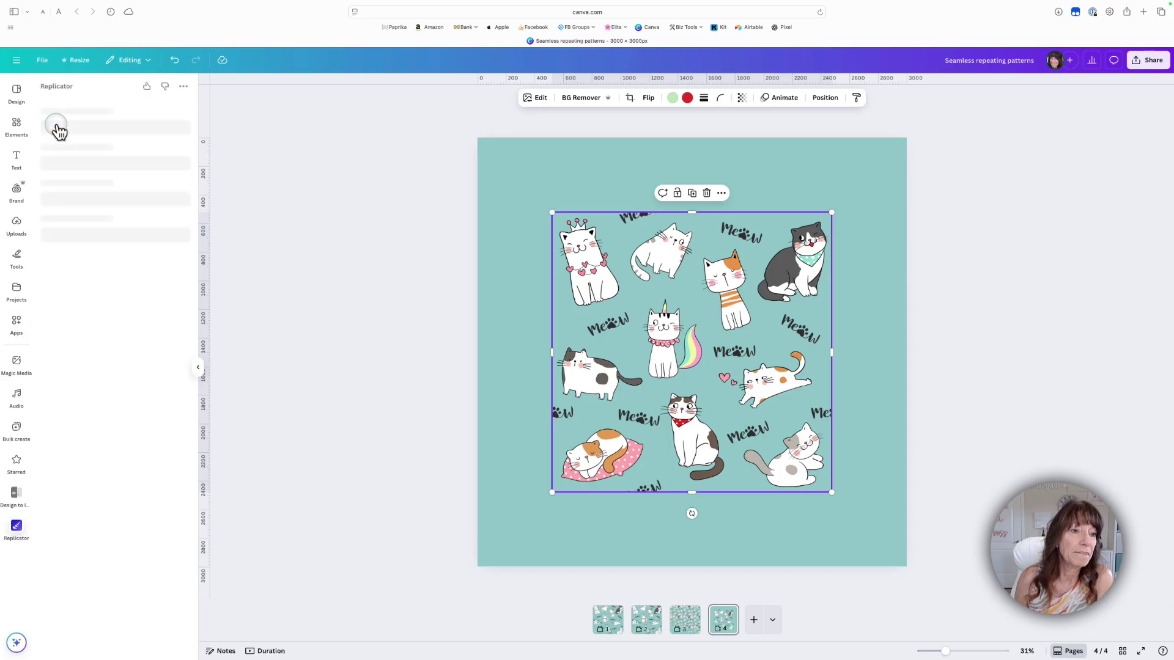
{"action": "left_click", "coordinate": [133, 136]}
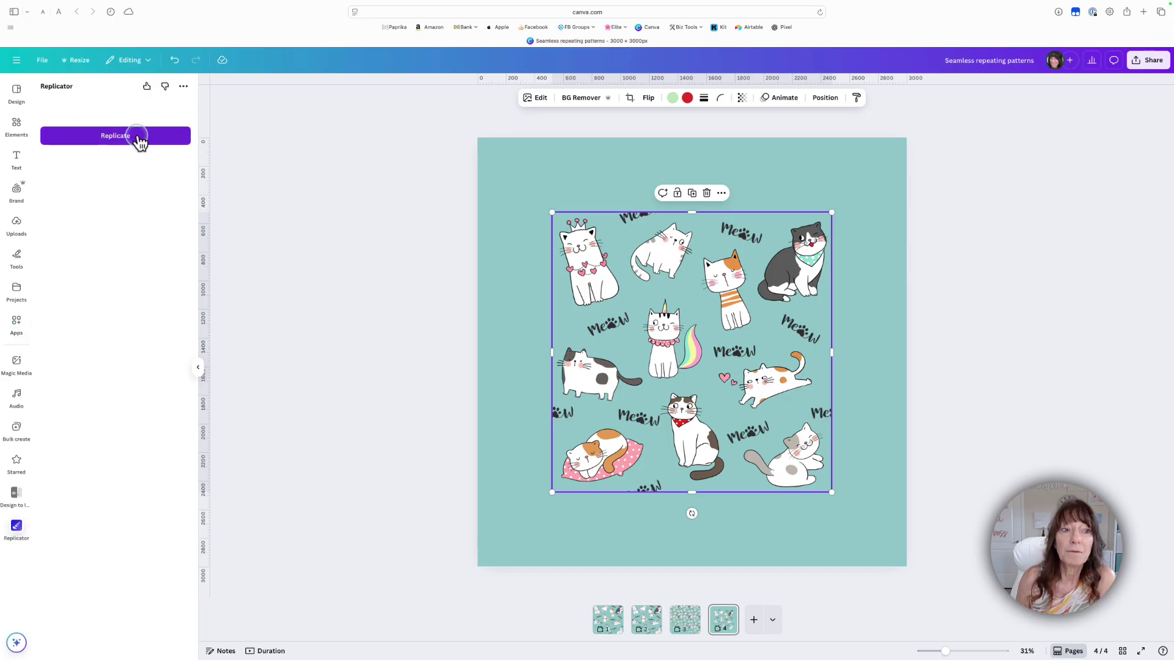
Switch the Replicator repeat layout to Grid.
{"action": "left_click", "coordinate": [127, 208]}
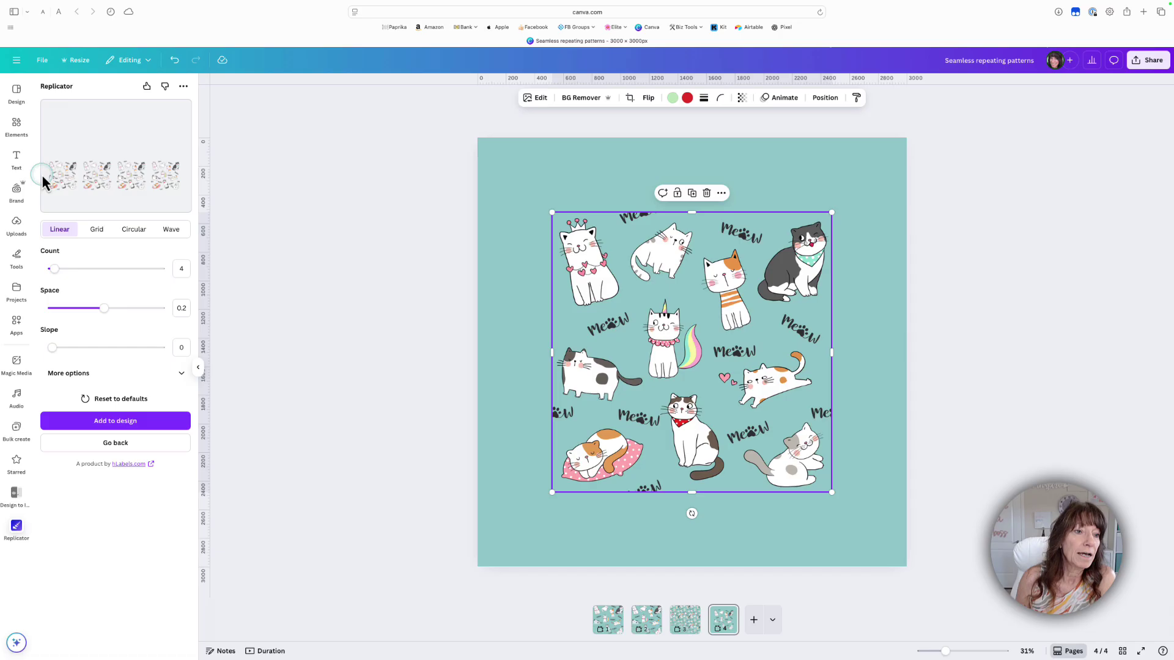
{"action": "left_click", "coordinate": [182, 176]}
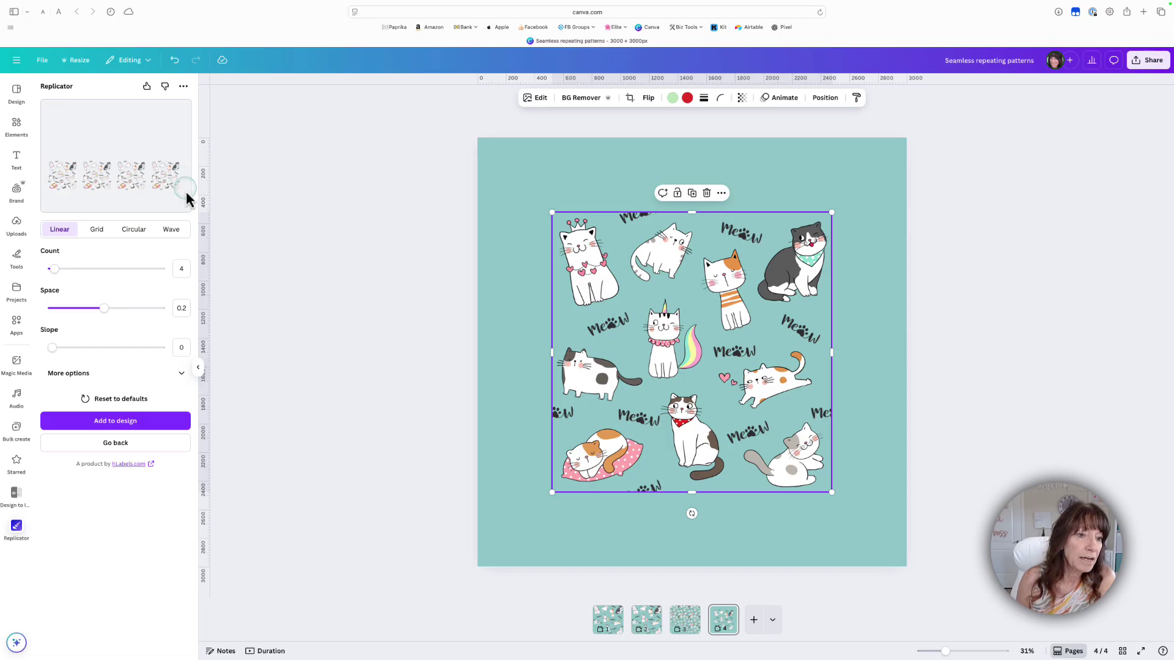
{"action": "left_click", "coordinate": [133, 232]}
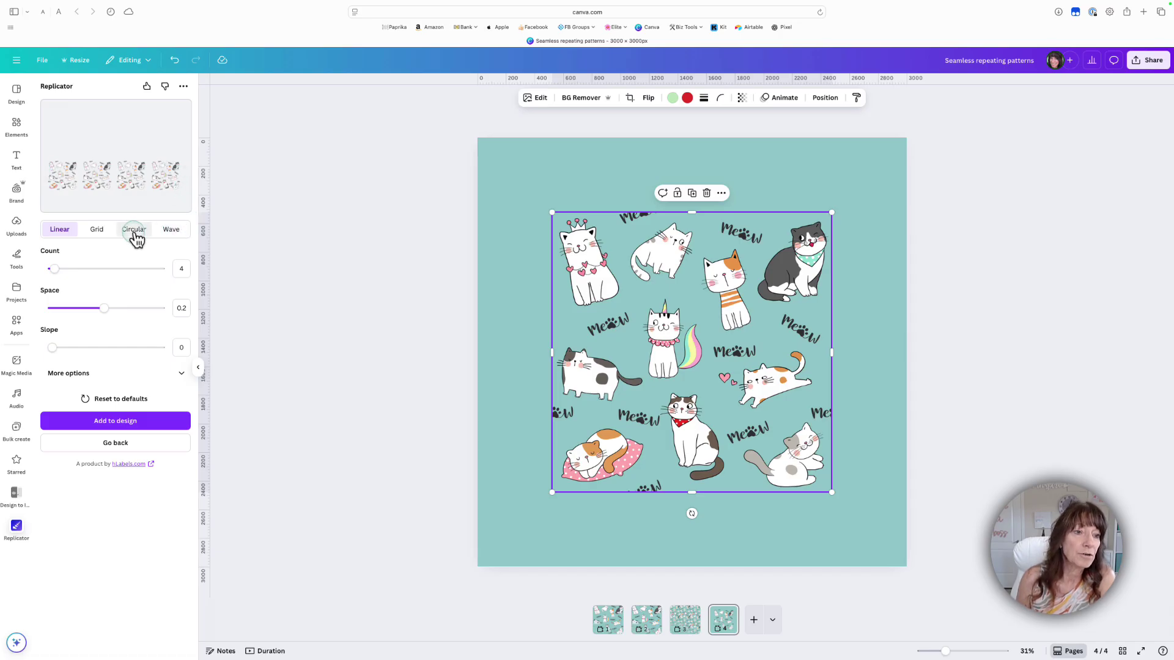
{"action": "left_click", "coordinate": [96, 232]}
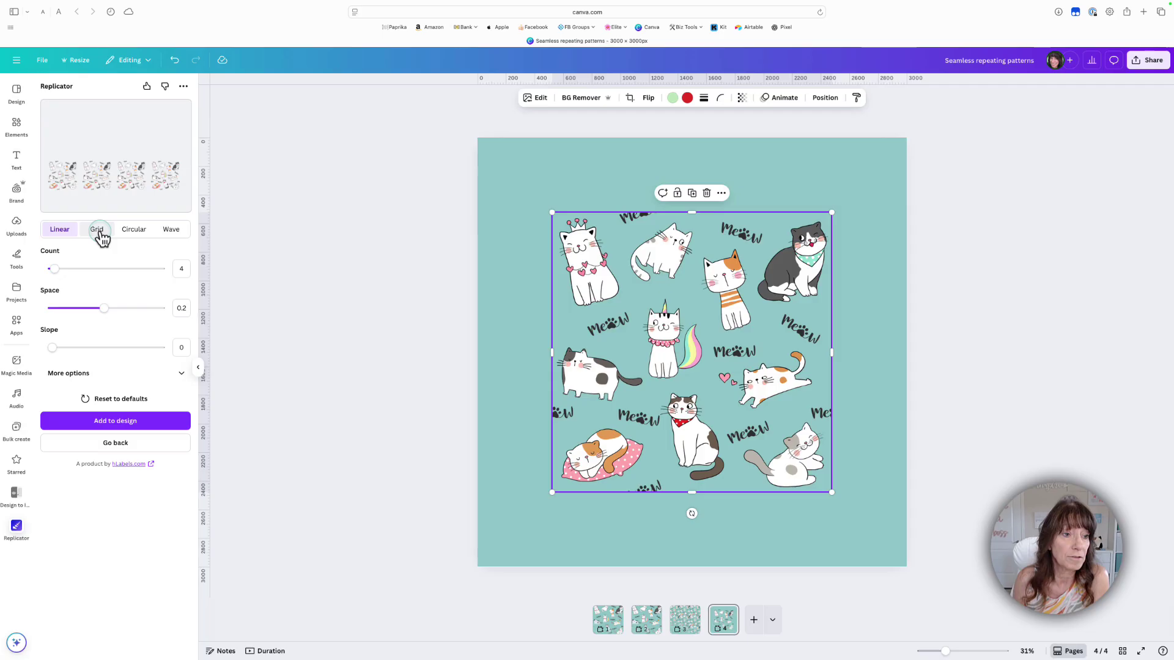
{"action": "left_click", "coordinate": [98, 231]}
Set 3 columns, 3 rows, 0 horizontal and vertical spacing, and expand More options.
{"action": "left_click", "coordinate": [185, 276]}
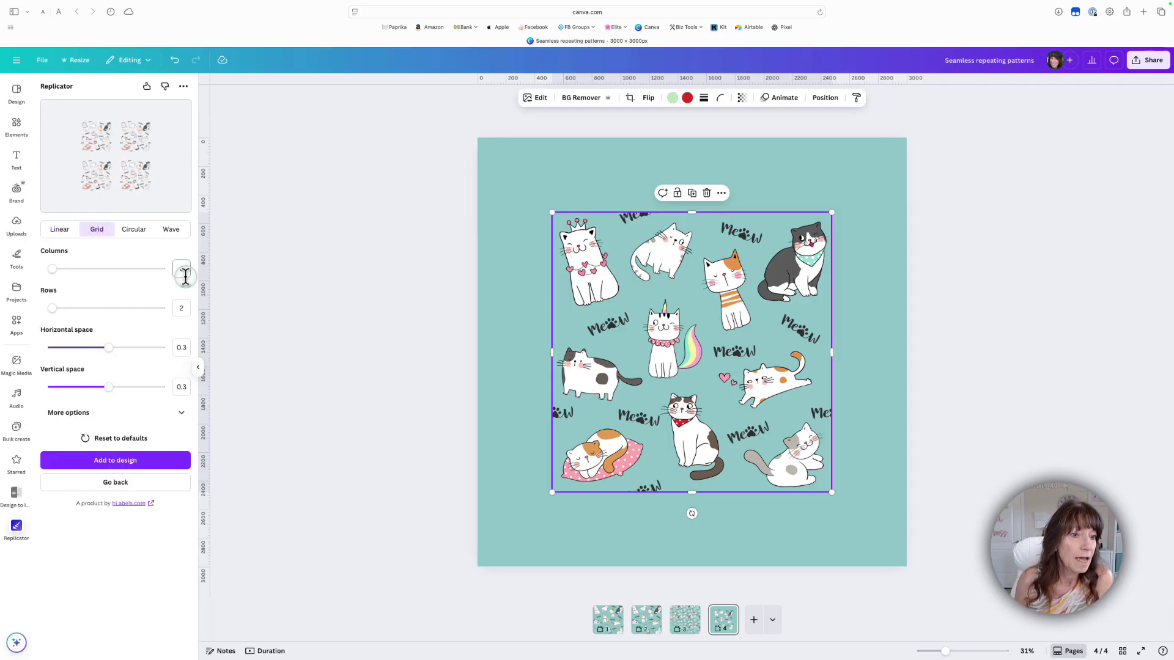
{"action": "left_click_drag", "start_coordinate": [185, 271], "coordinate": [161, 278]}
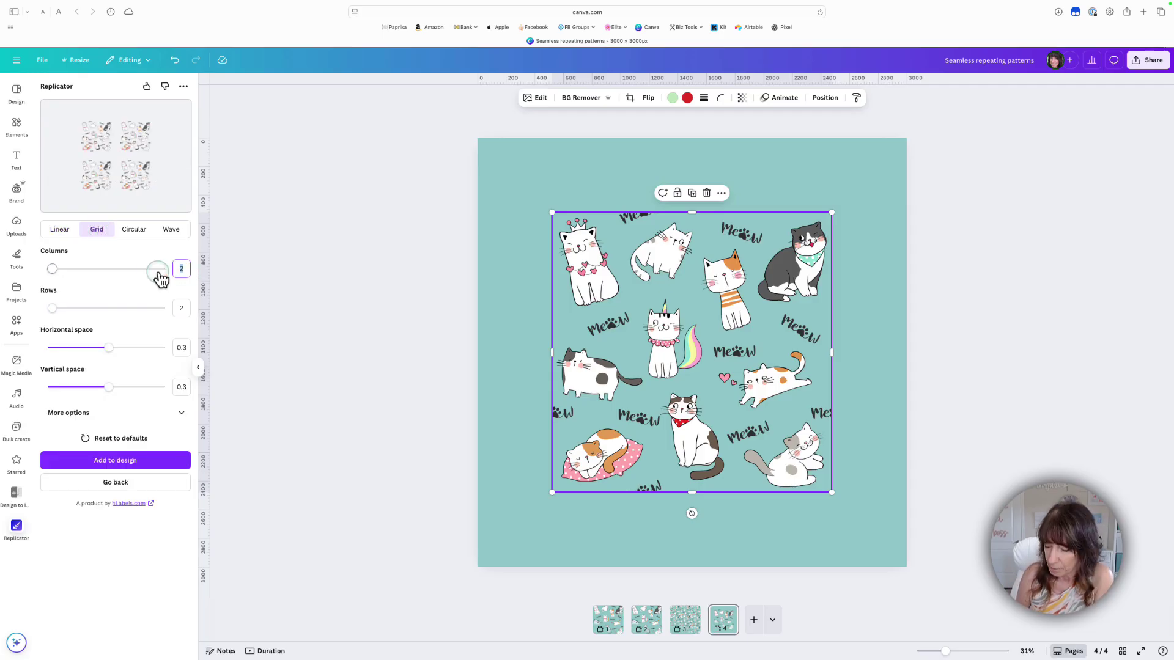
{"action": "key", "text": "Tab"}
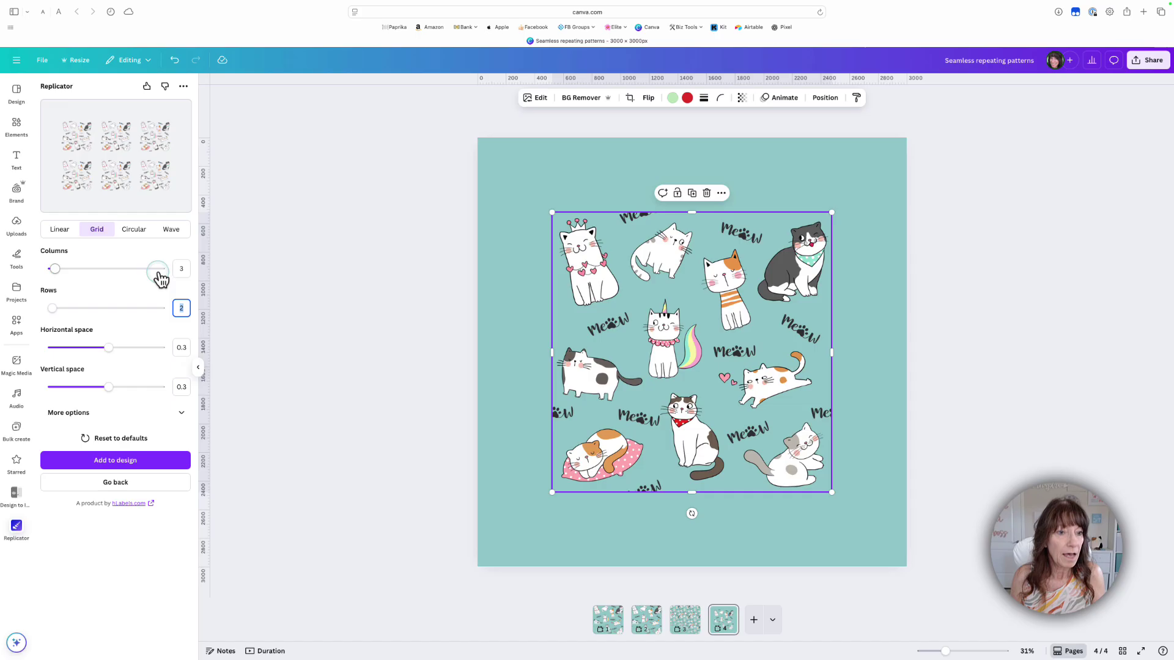
{"action": "key", "text": "Tab"}
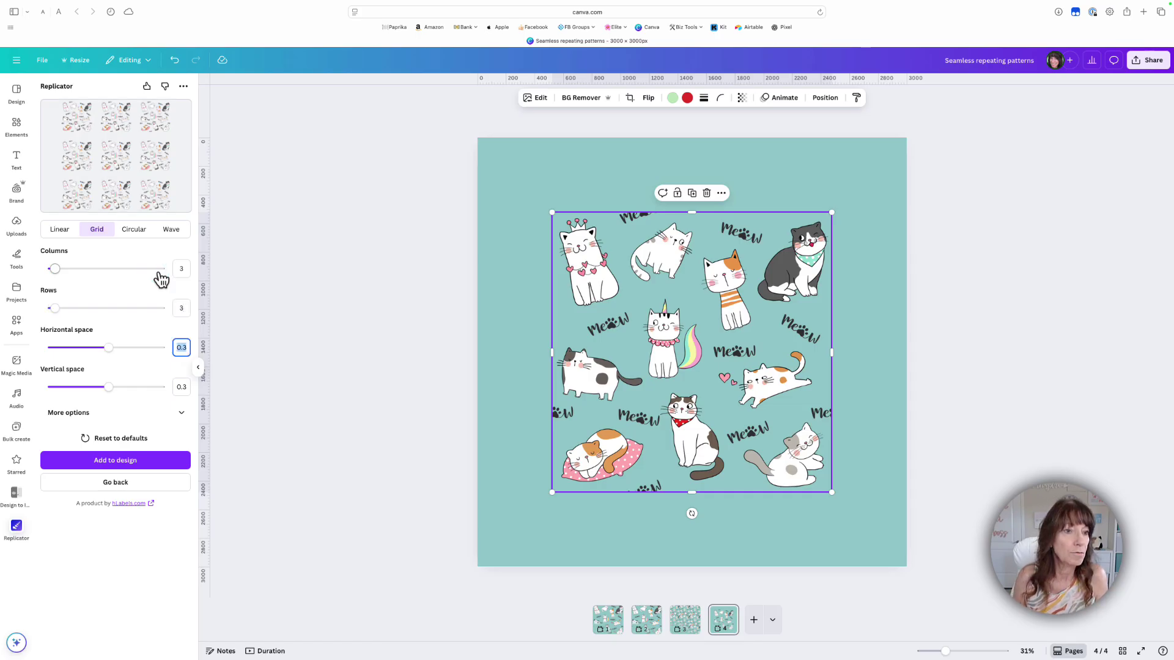
{"action": "left_click", "coordinate": [185, 350]}
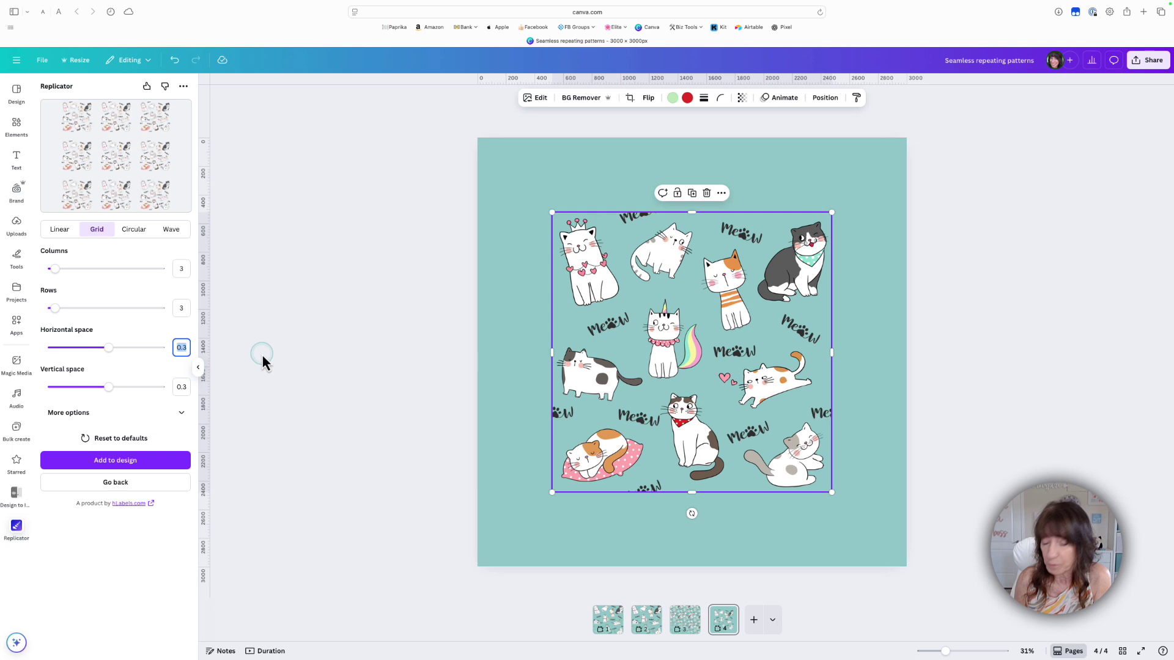
{"action": "type", "text": "0"}
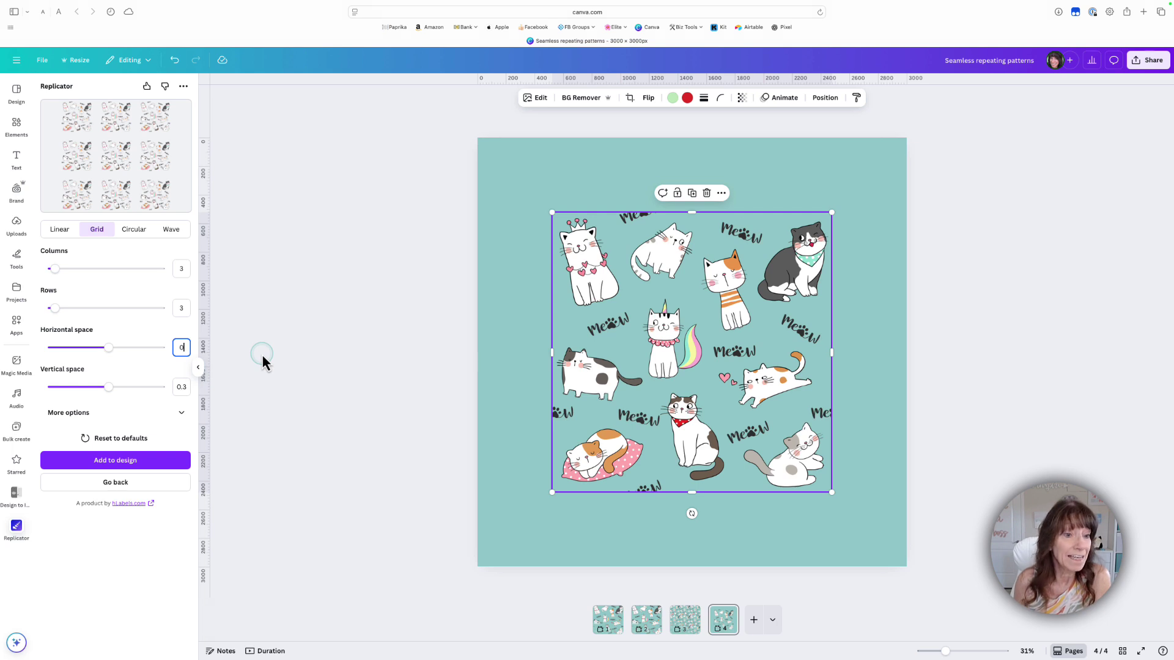
{"action": "left_click", "coordinate": [187, 387]}
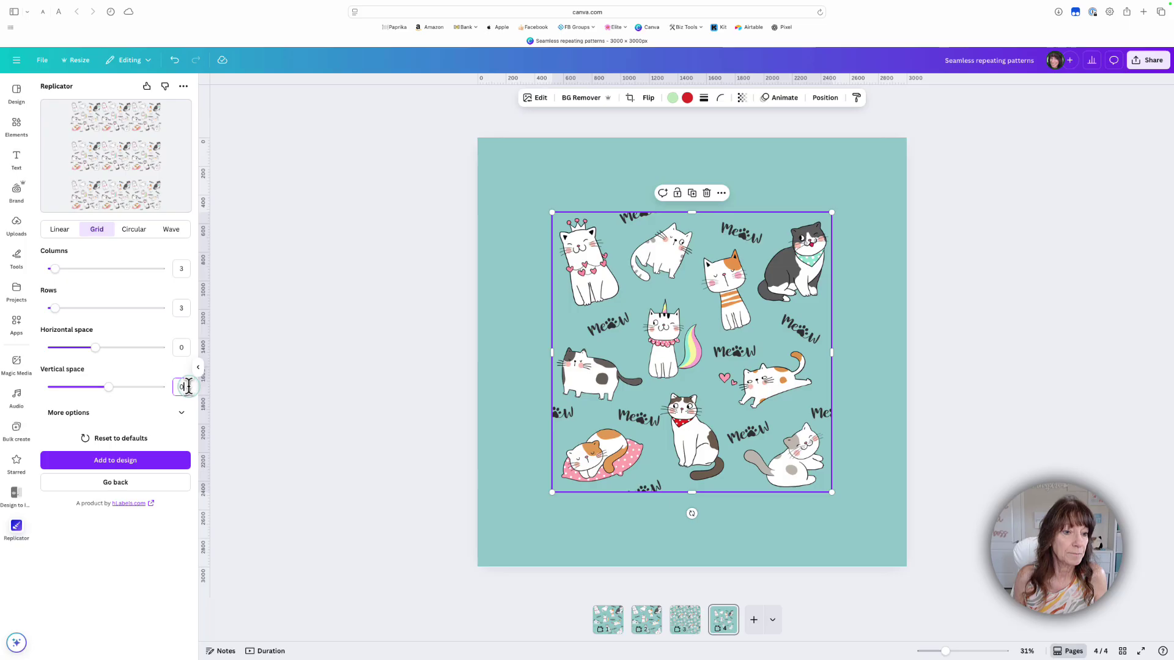
{"action": "key", "text": "Return"}
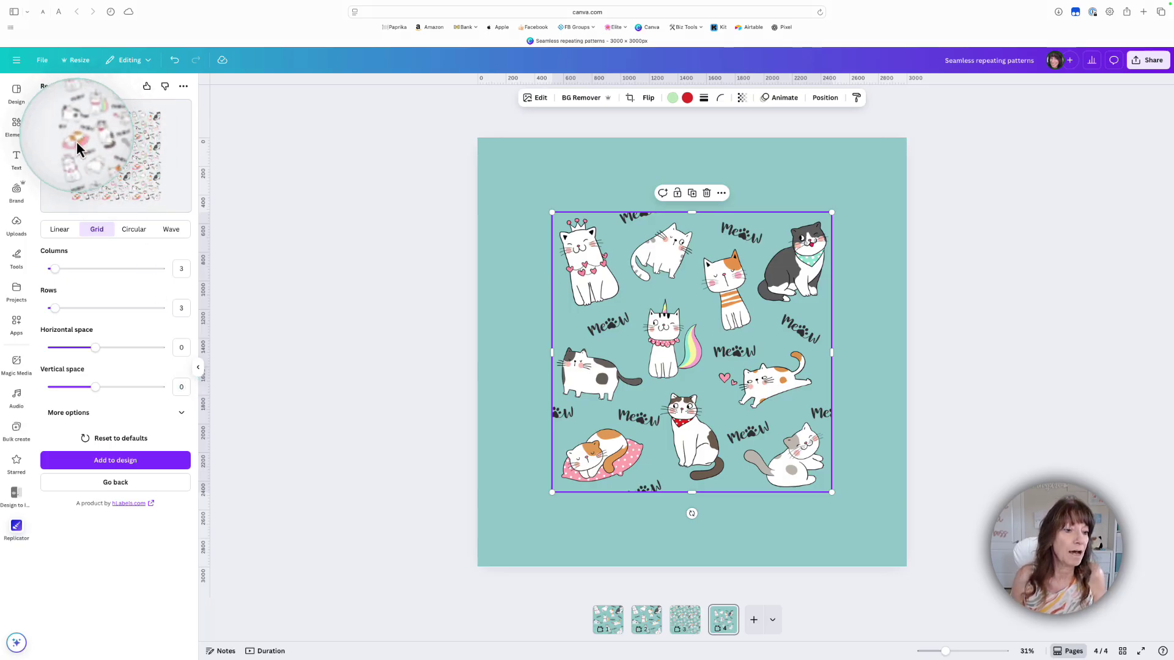
{"action": "left_click", "coordinate": [182, 413]}
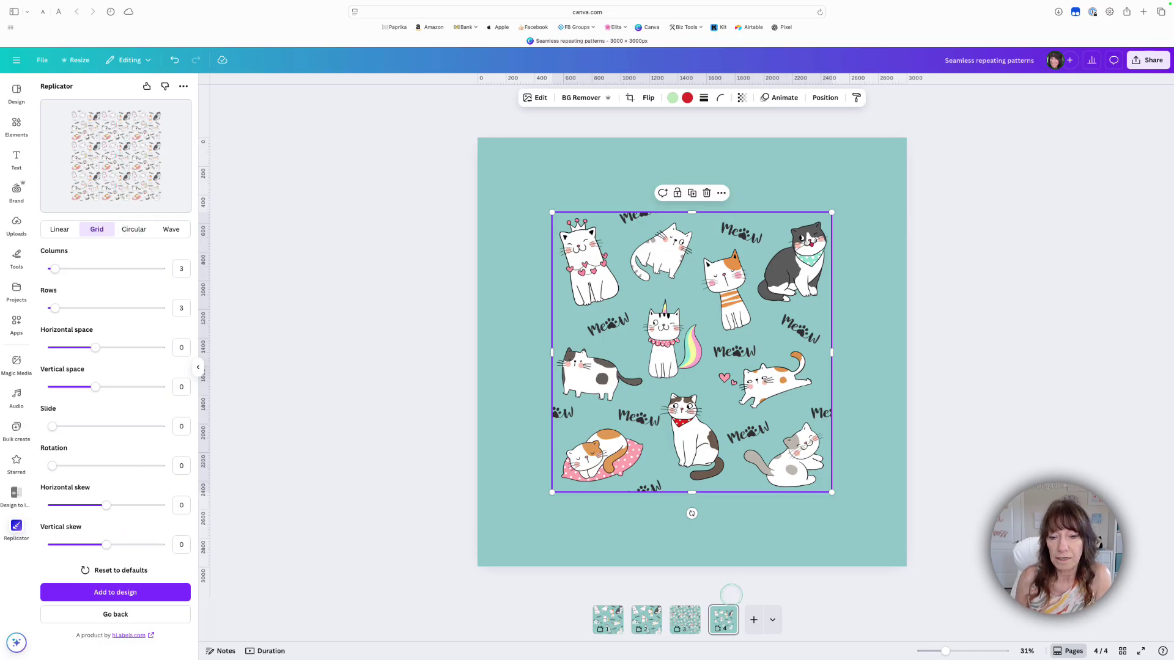
Add the 3 × 3 tiled grid to new page 5, aligned top-left and stretched to fill.
{"action": "left_click", "coordinate": [754, 621]}
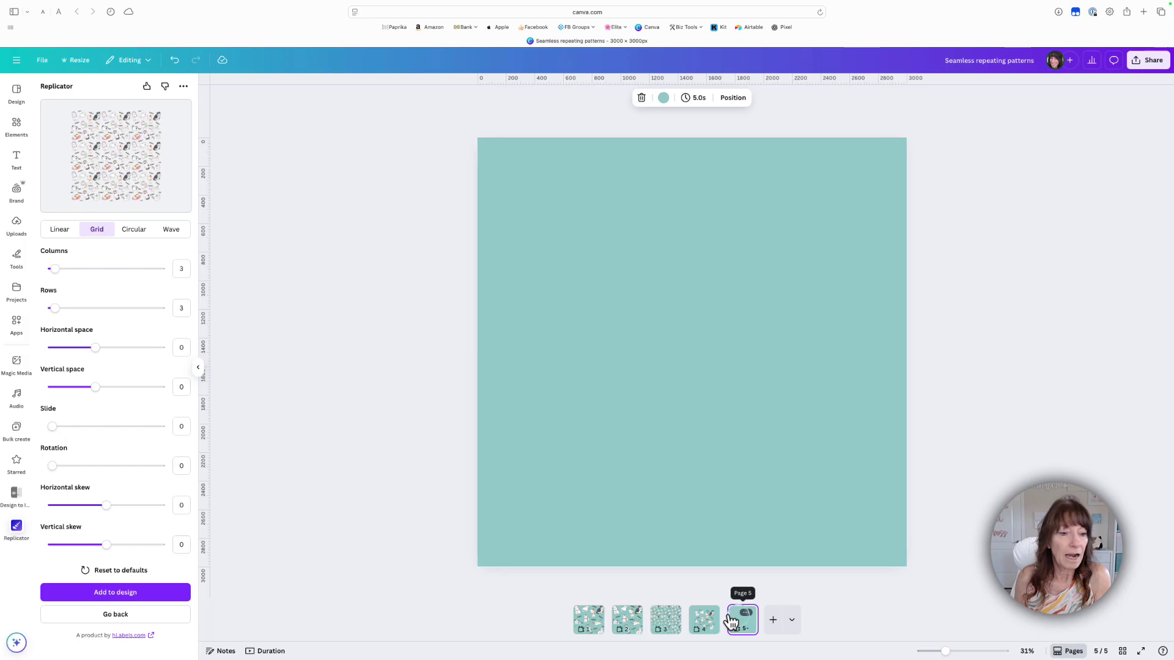
{"action": "left_click", "coordinate": [130, 596]}
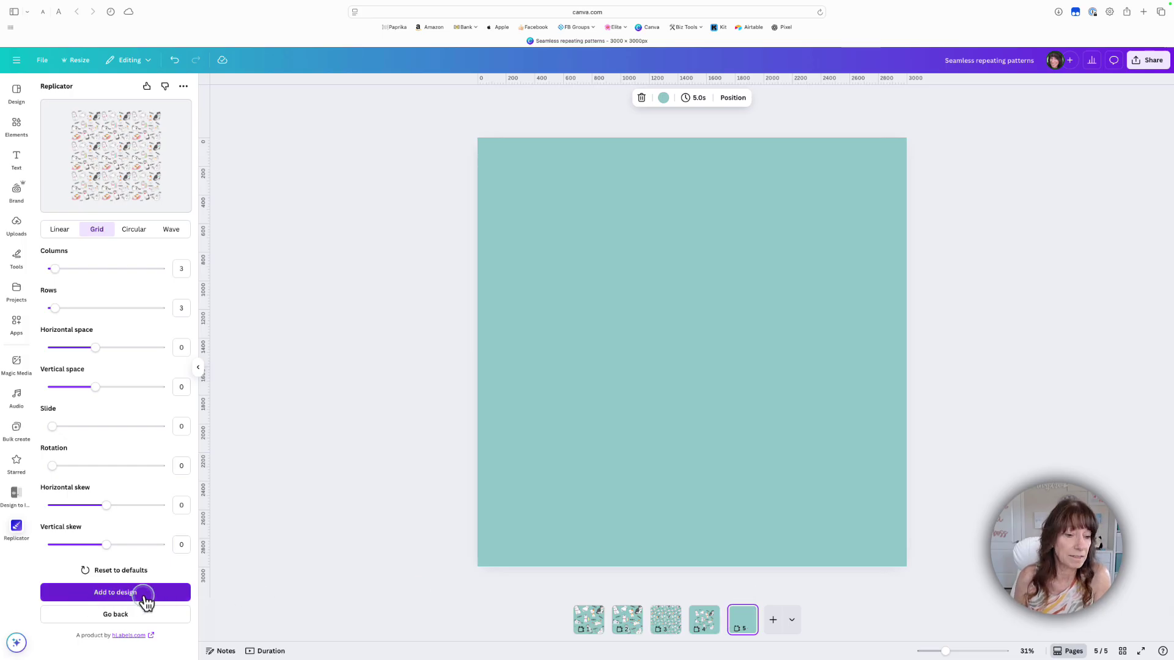
{"action": "left_click", "coordinate": [150, 594]}
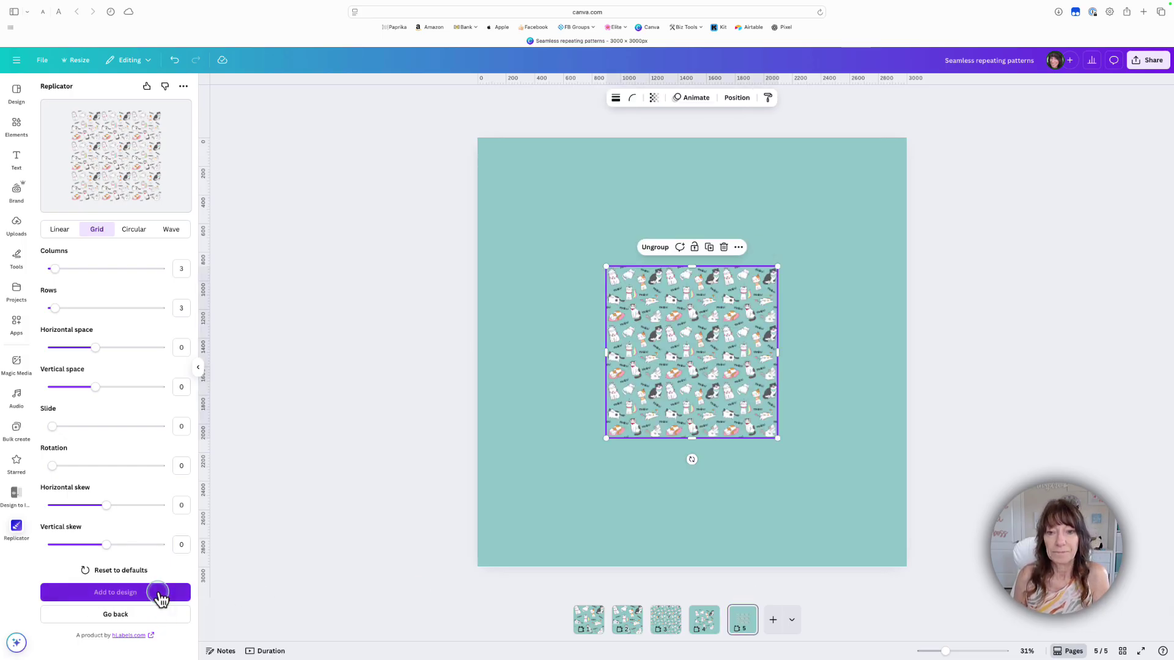
{"action": "left_click_drag", "start_coordinate": [715, 423], "coordinate": [586, 294]}
{"action": "left_click_drag", "start_coordinate": [653, 315], "coordinate": [905, 567]}
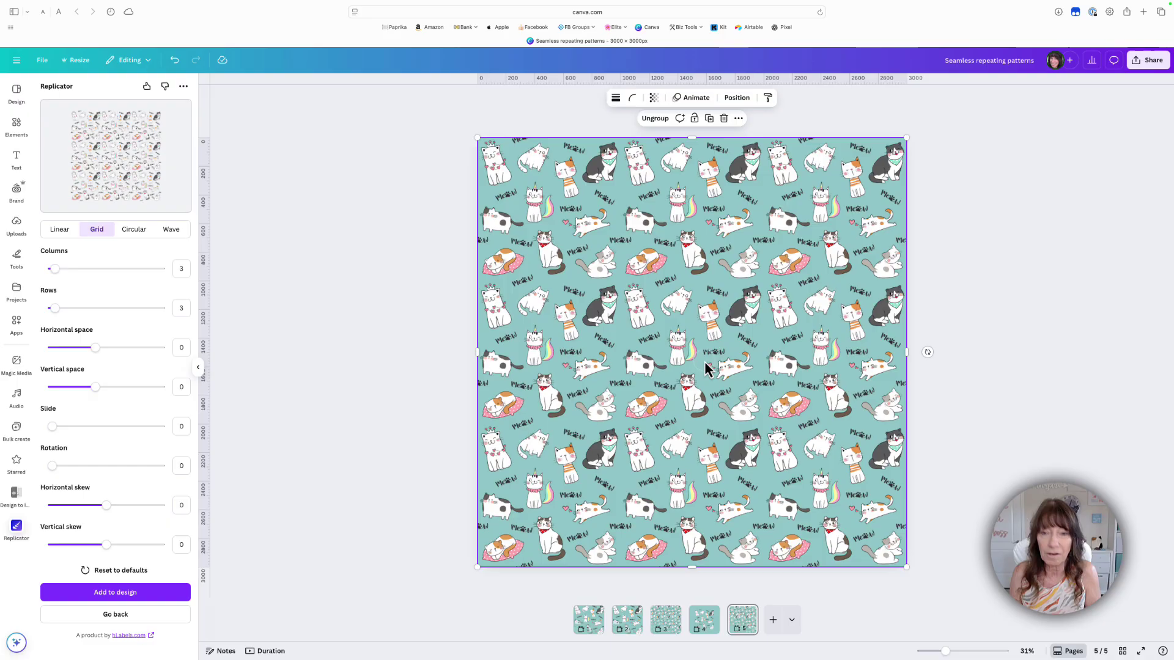
Zoom in and pan across the tiled cat pattern, zoom back out, and deselect it.
{"action": "scroll", "coordinate": [708, 367], "scroll_direction": "up", "scroll_amount": 5}
{"action": "scroll", "coordinate": [706, 367], "scroll_direction": "left", "scroll_amount": 5}
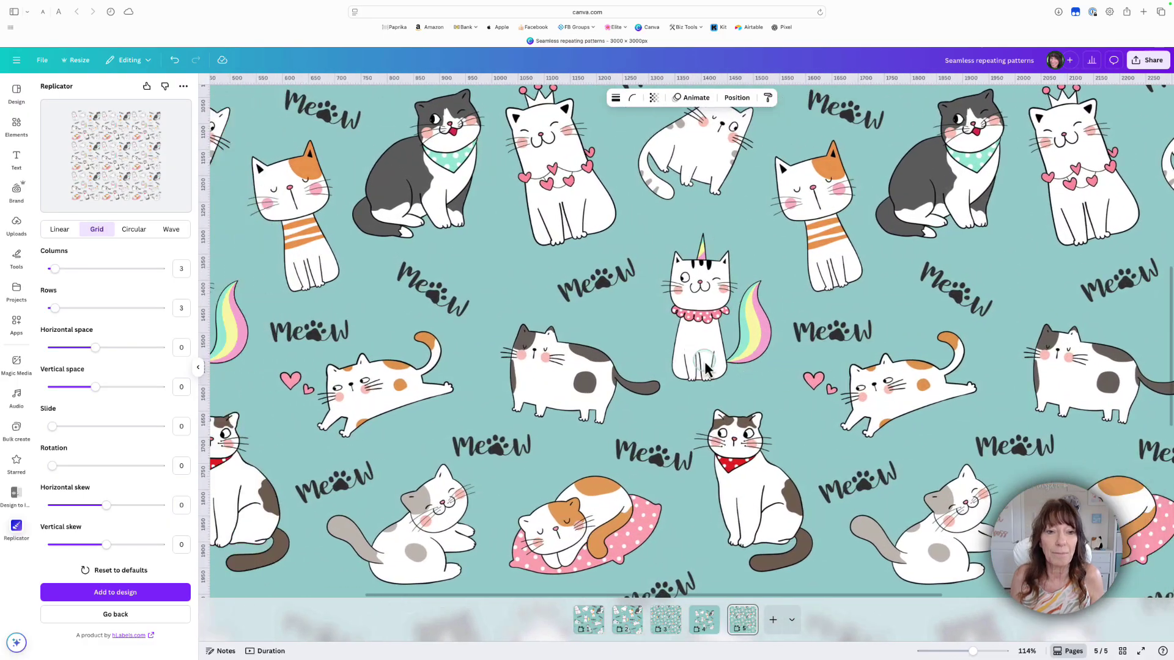
{"action": "scroll", "coordinate": [706, 367], "scroll_direction": "down", "scroll_amount": 10}
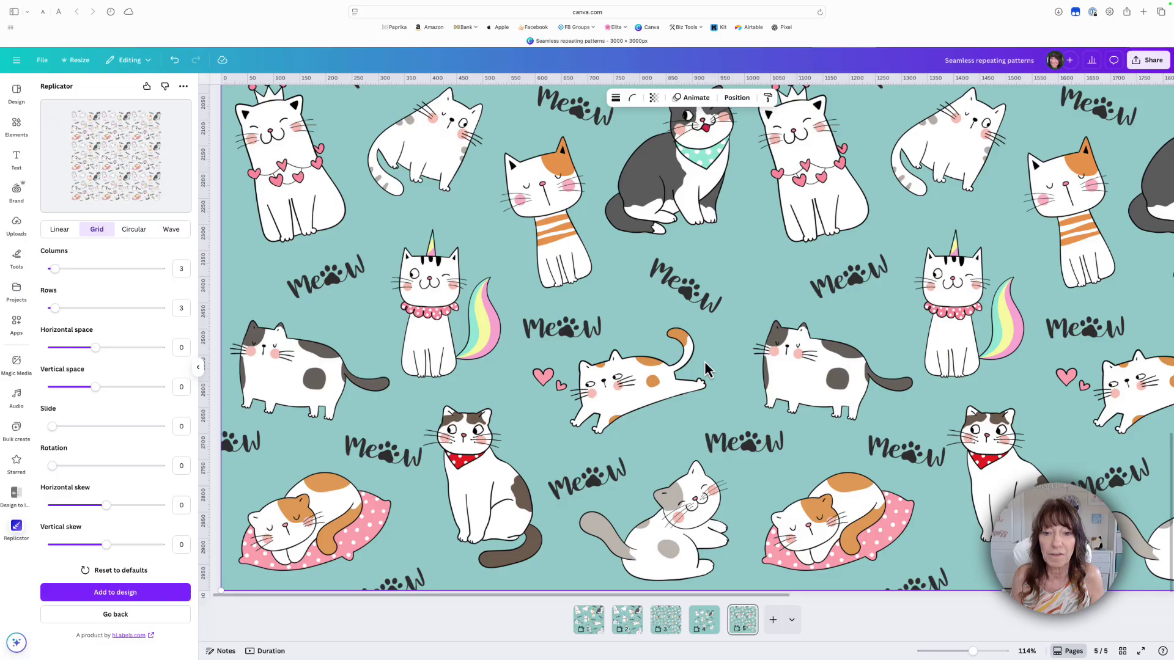
{"action": "scroll", "coordinate": [706, 368], "scroll_direction": "down", "scroll_amount": 5}
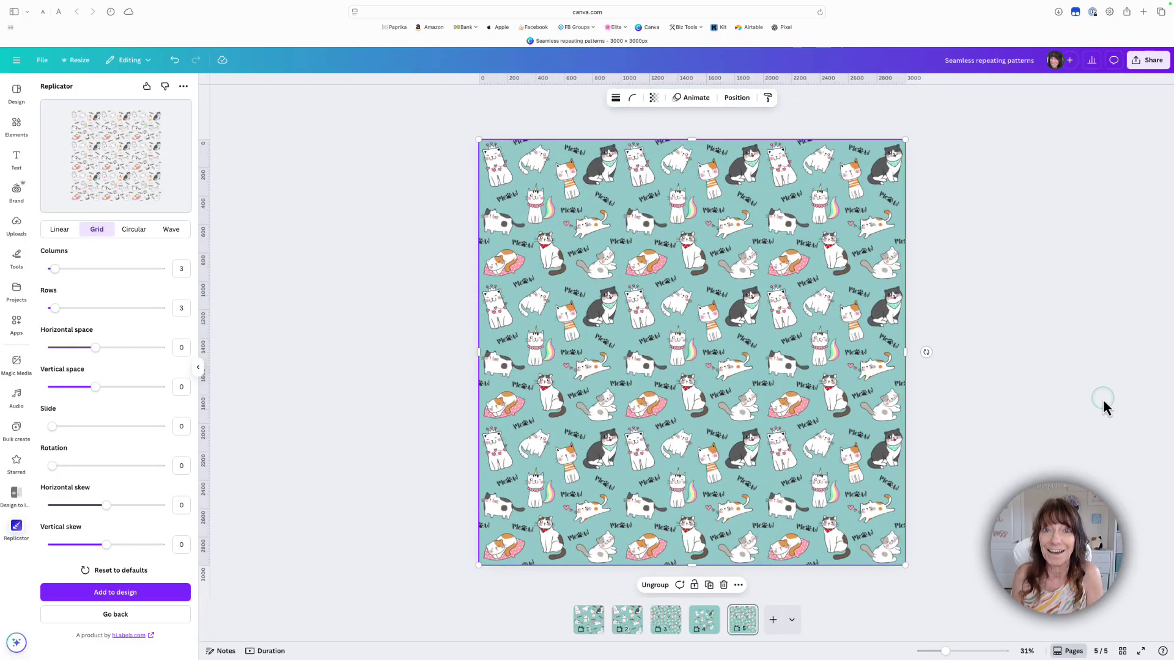
{"action": "left_click", "coordinate": [1018, 420]}
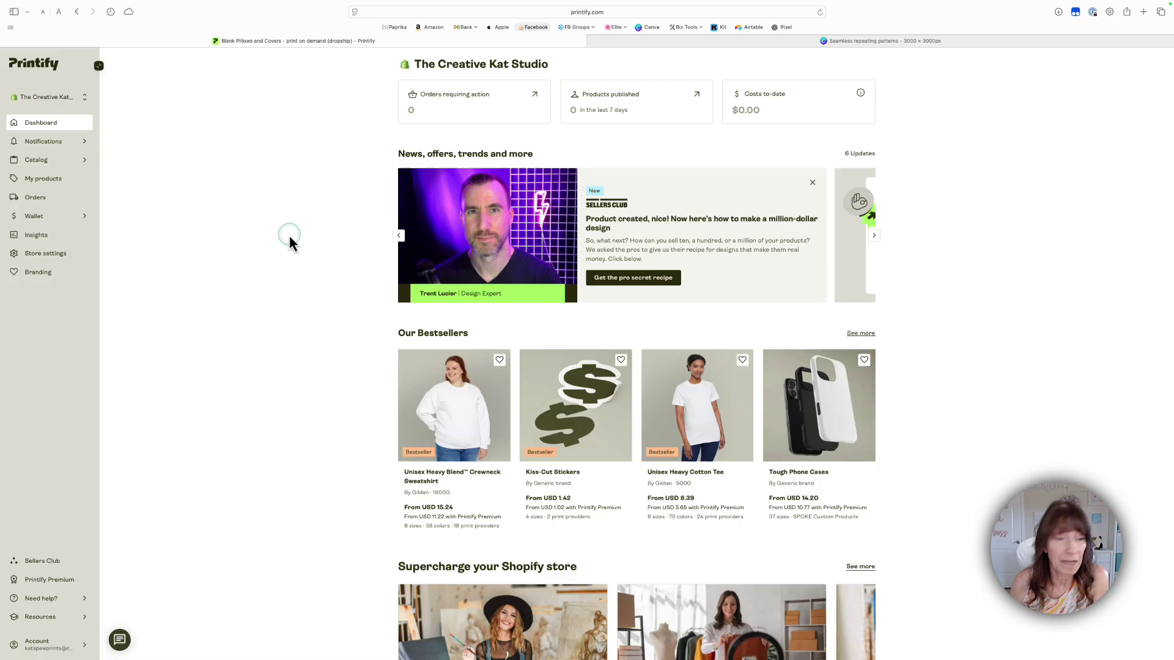
Open the Spun Polyester Square Pillow under Catalog > Pillows & Covers and start designing with MWW On Demand.
{"action": "left_click", "coordinate": [56, 160]}
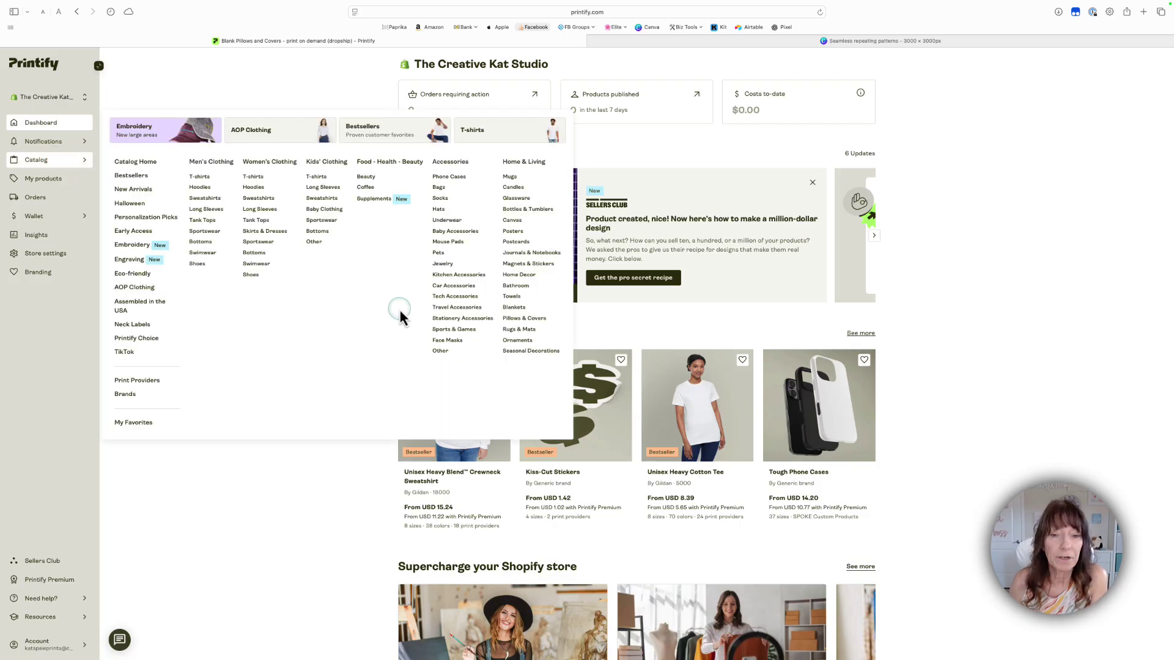
{"action": "left_click", "coordinate": [515, 320]}
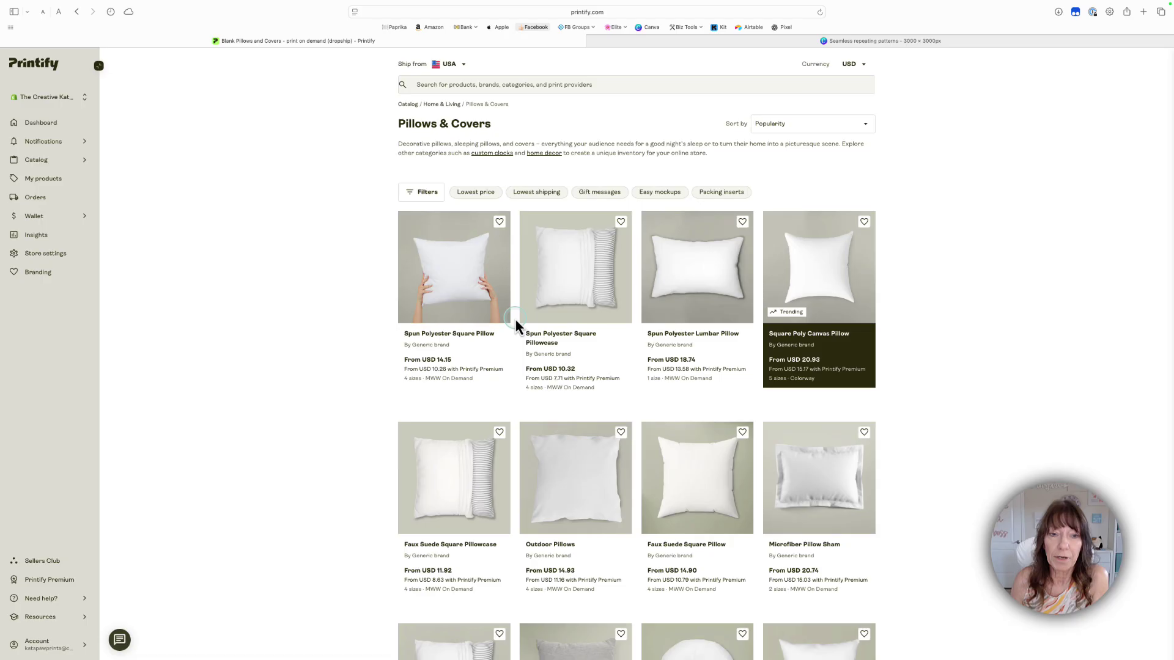
{"action": "left_click", "coordinate": [447, 273]}
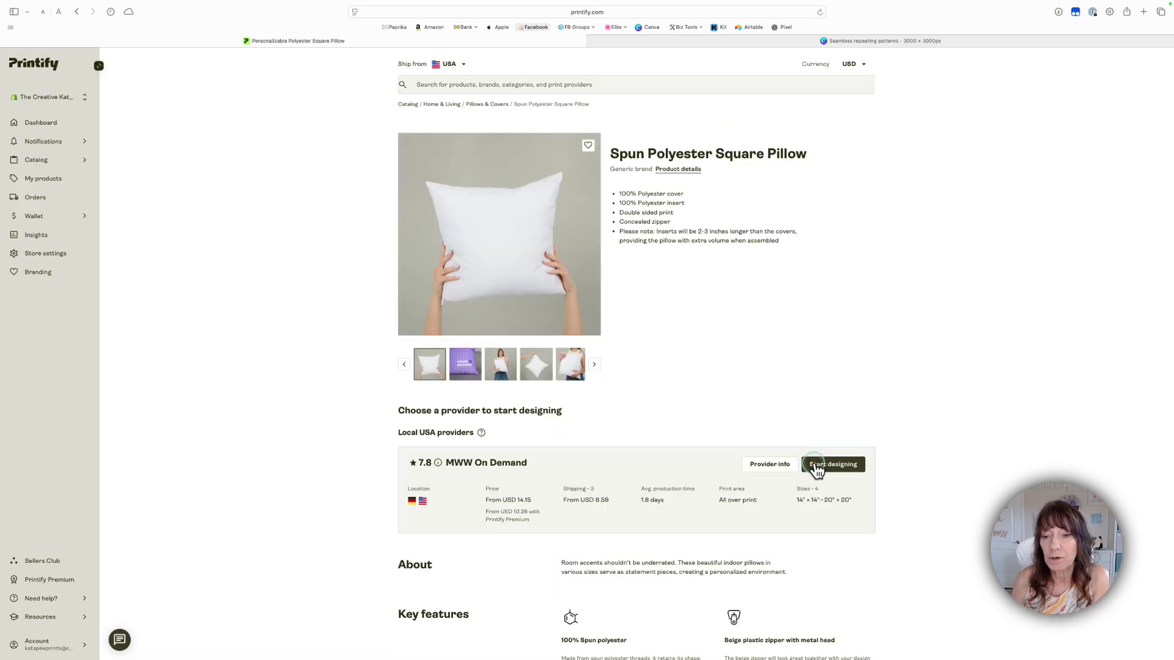
{"action": "left_click", "coordinate": [841, 465]}
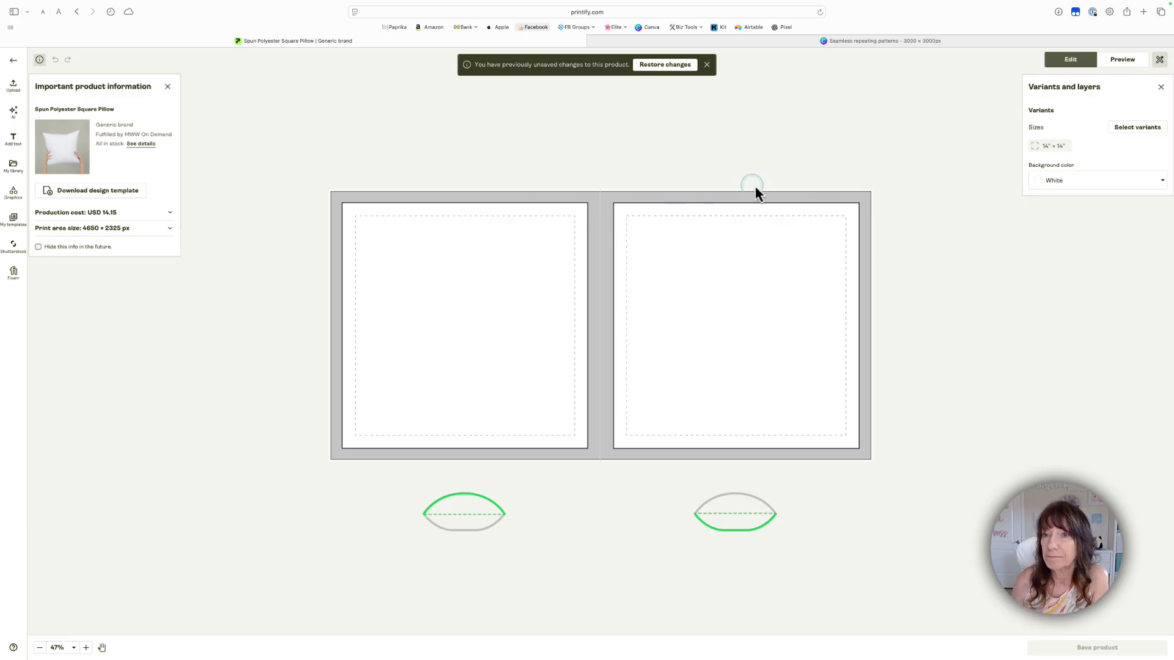
Download the Canva cat pattern as a transparent-background PNG at size 2 (6,000 × 6,000 px).
{"action": "left_click", "coordinate": [801, 42]}
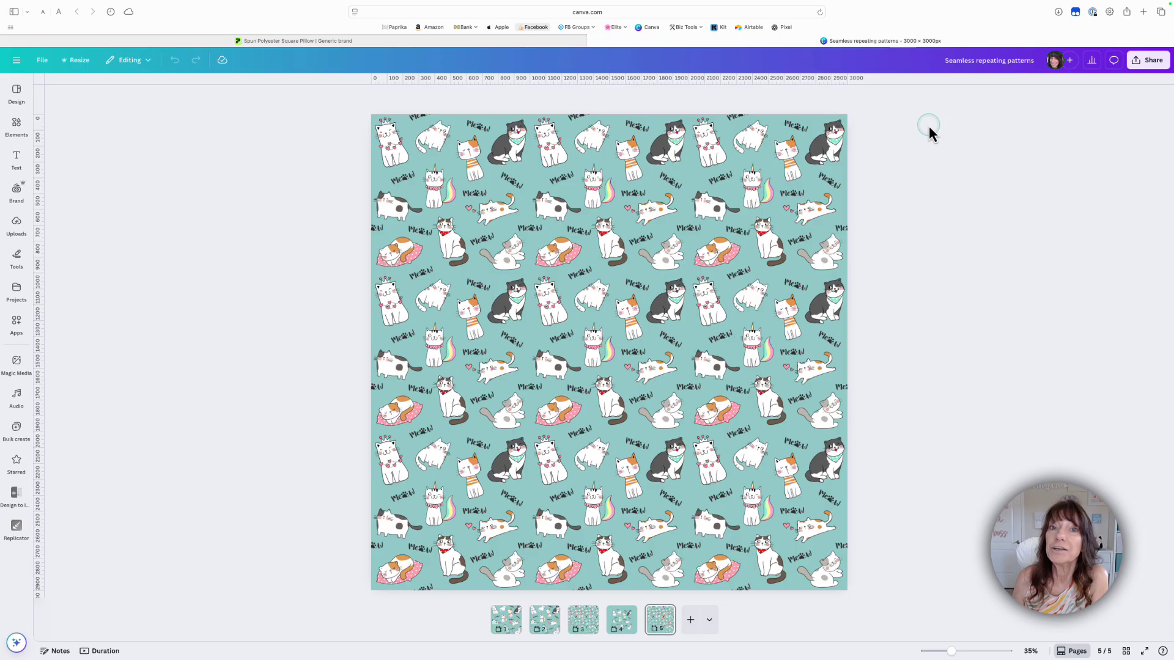
{"action": "left_click", "coordinate": [1149, 61]}
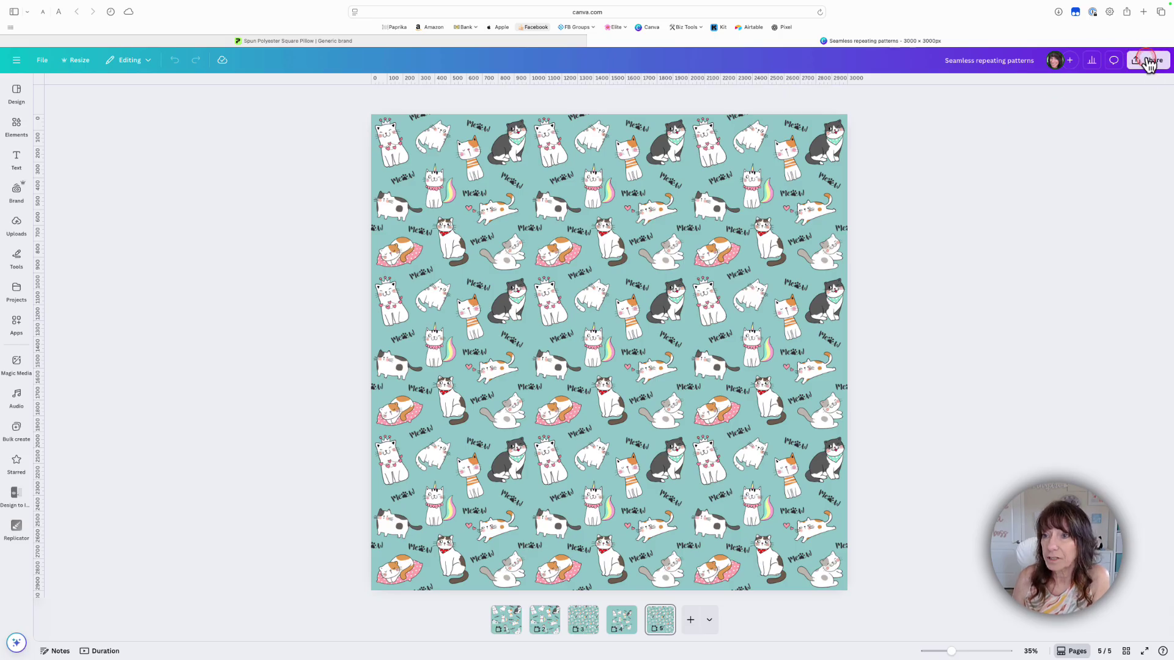
{"action": "left_click", "coordinate": [1006, 252]}
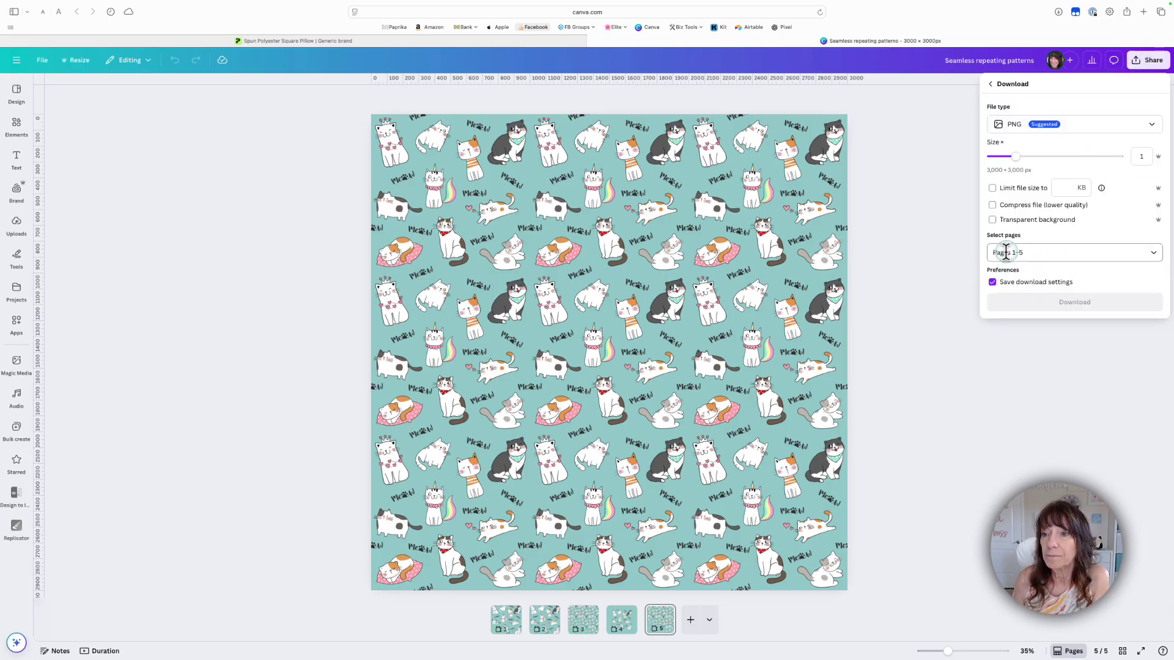
{"action": "left_click", "coordinate": [993, 220]}
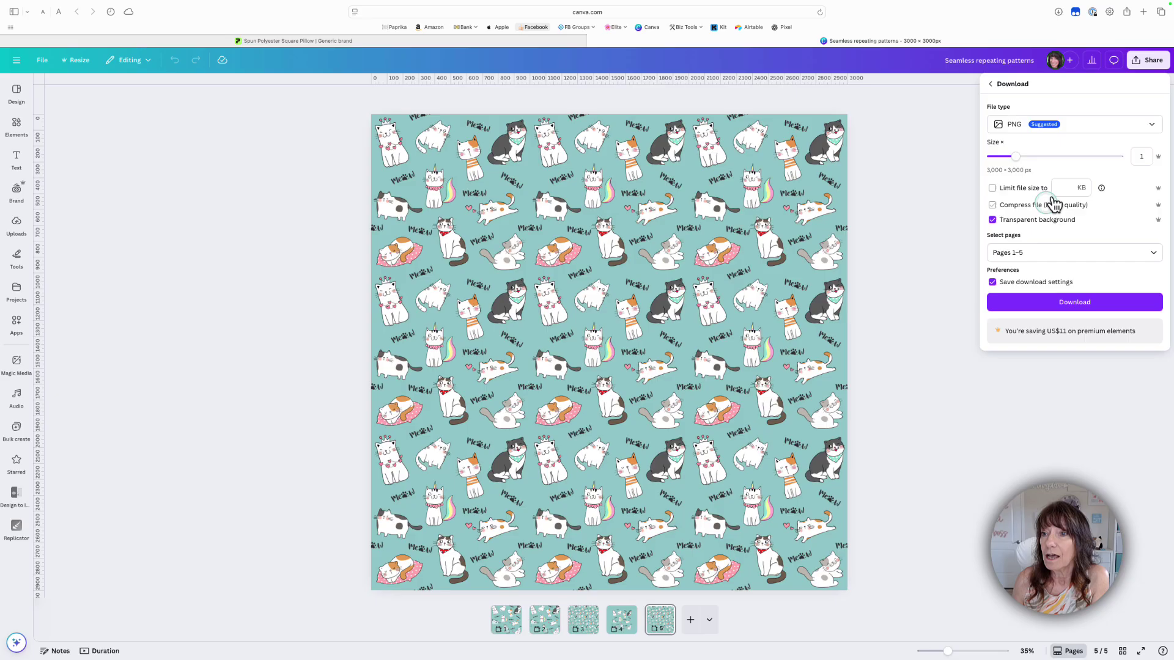
{"action": "left_click_drag", "start_coordinate": [1016, 157], "coordinate": [1067, 163]}
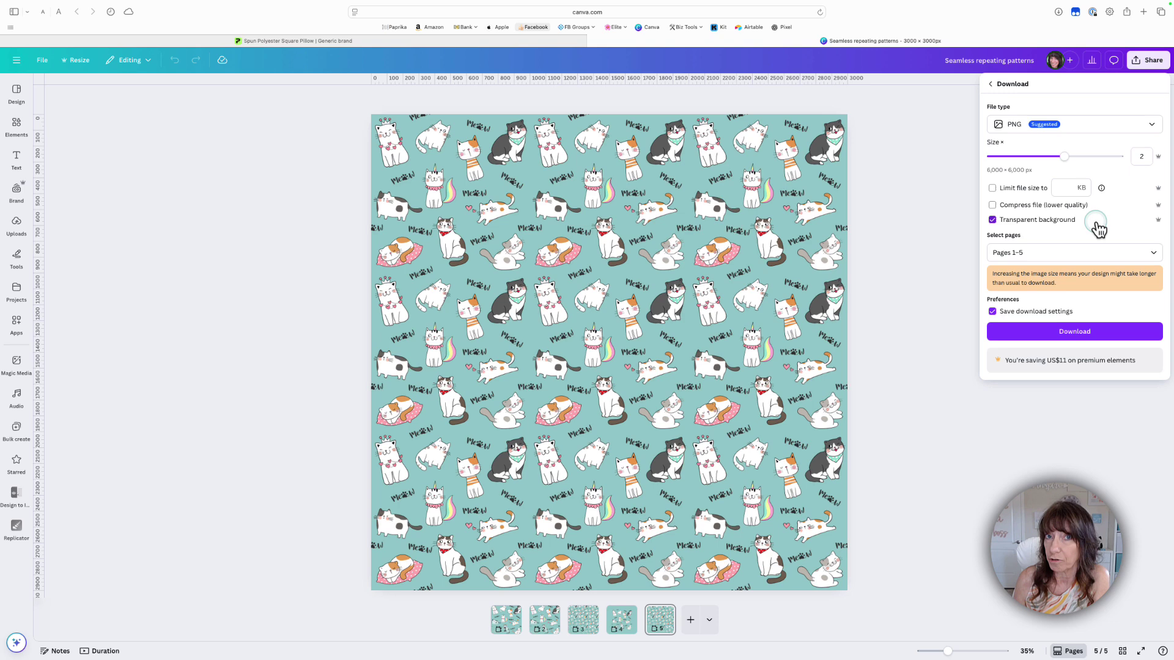
{"action": "left_click", "coordinate": [1109, 336]}
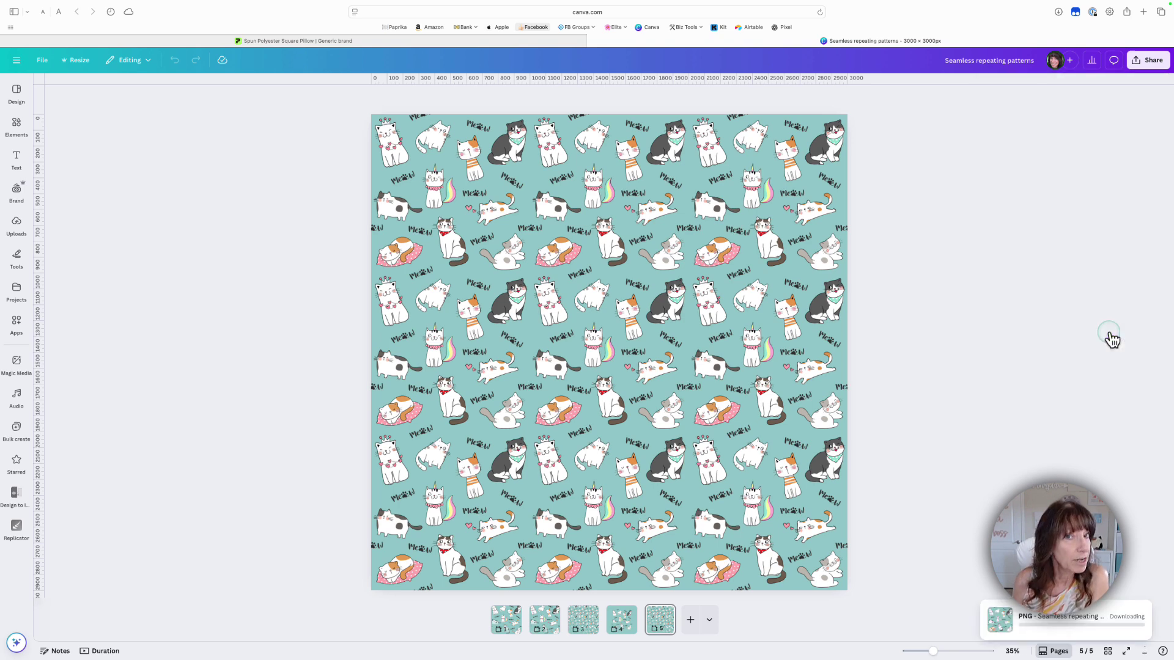
Drop the downloaded 5.png onto the pillow print area as a 15.5 × 15.5 in layer.
{"action": "key", "text": "ctrl+shift+Tab"}
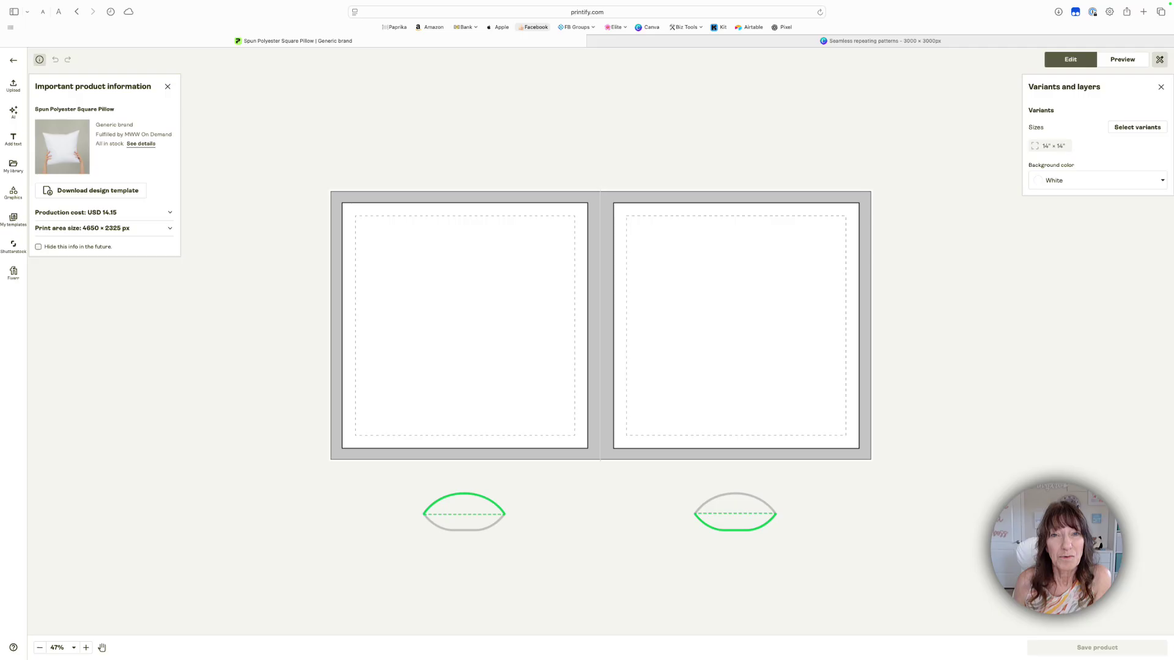
{"action": "left_click_drag", "start_coordinate": [1131, 359], "coordinate": [554, 324]}
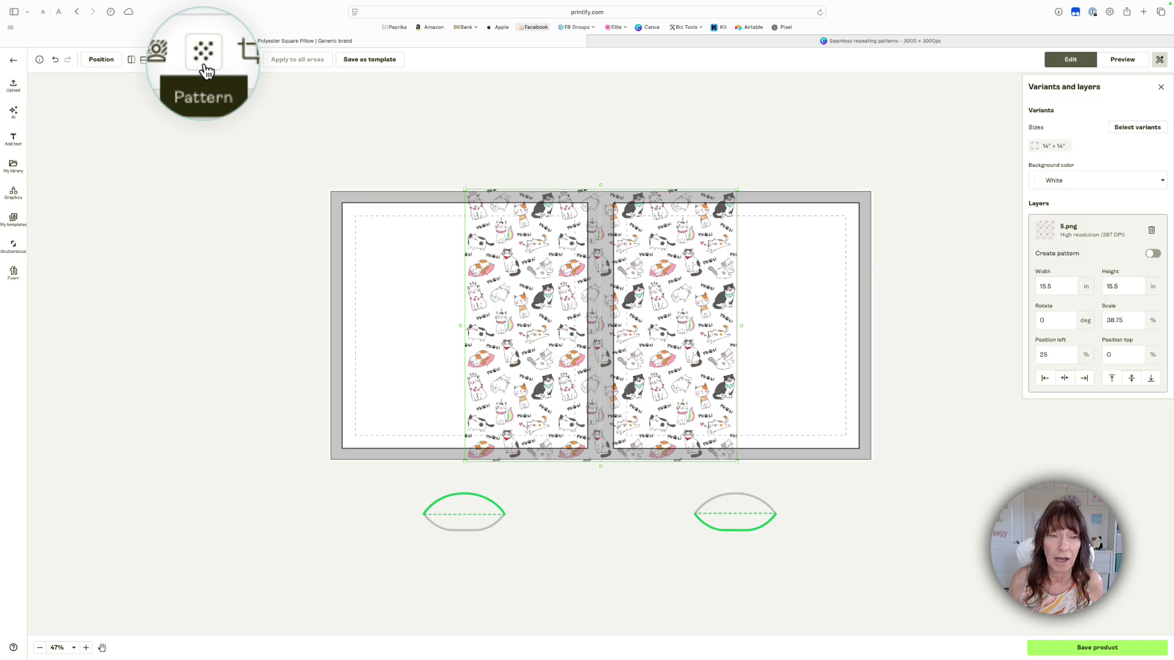
Turn on pattern mode for 5.png and scale the cat tiles down across both pillow faces.
{"action": "left_click", "coordinate": [204, 62]}
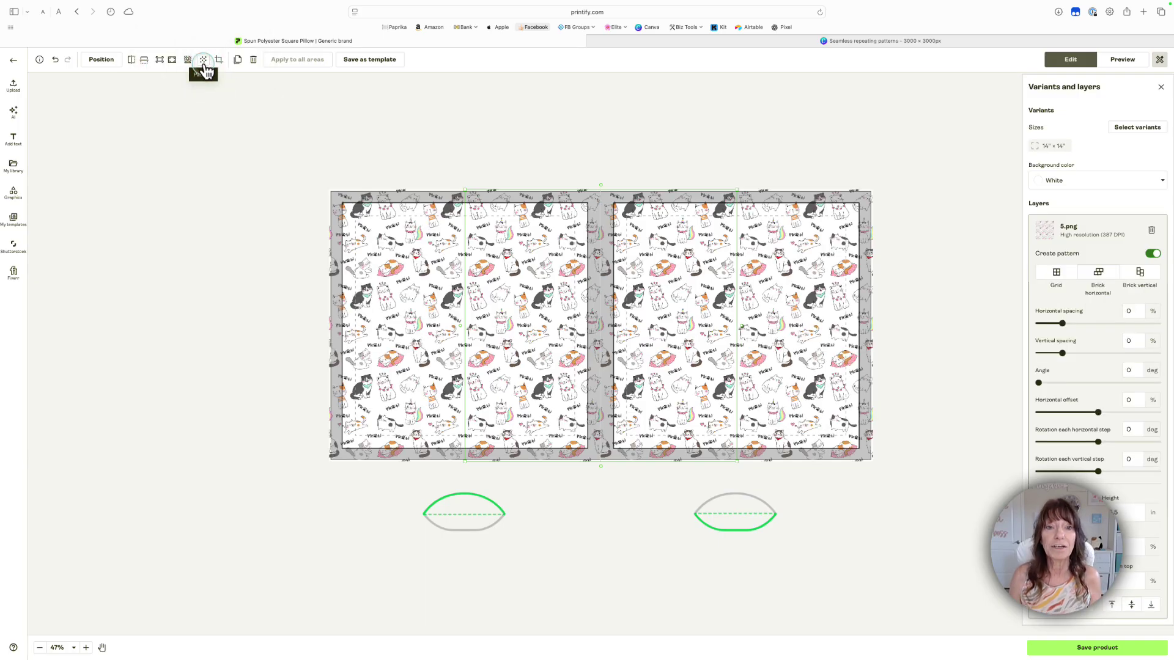
{"action": "left_click", "coordinate": [900, 240]}
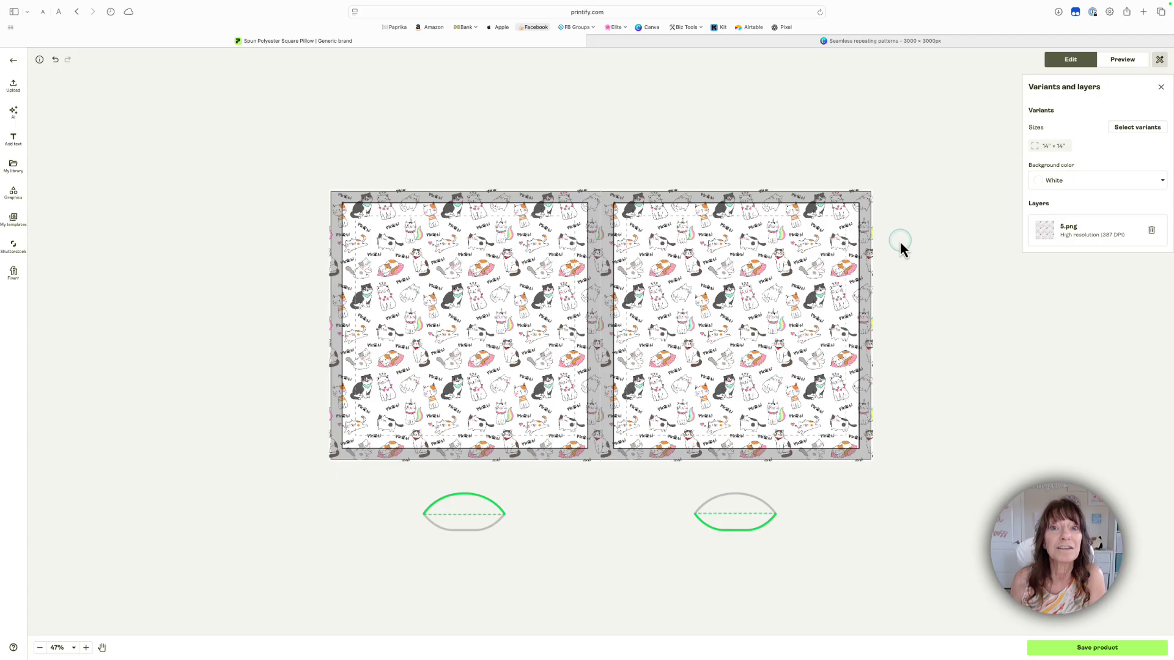
{"action": "left_click", "coordinate": [558, 341]}
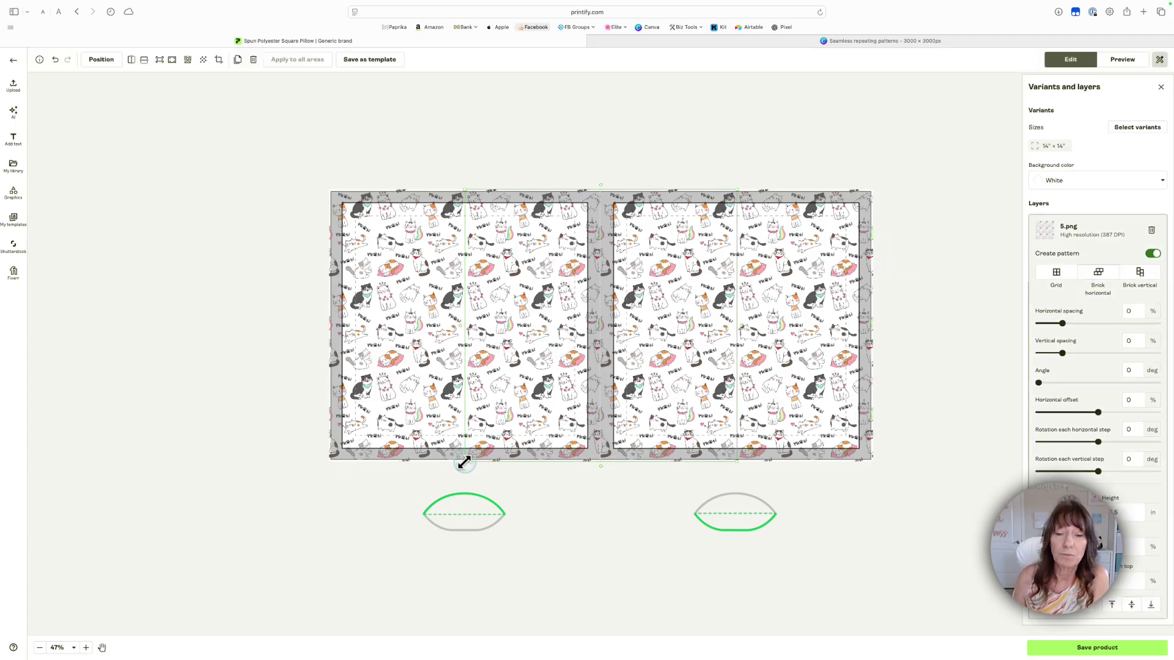
{"action": "mouse_move", "coordinate": [465, 462]}
{"action": "left_mouse_down"}
{"action": "mouse_move", "coordinate": [492, 406]}
{"action": "mouse_move", "coordinate": [585, 331]}
{"action": "mouse_move", "coordinate": [495, 456]}
{"action": "mouse_move", "coordinate": [405, 519]}
{"action": "mouse_move", "coordinate": [475, 471]}
{"action": "left_mouse_up"}
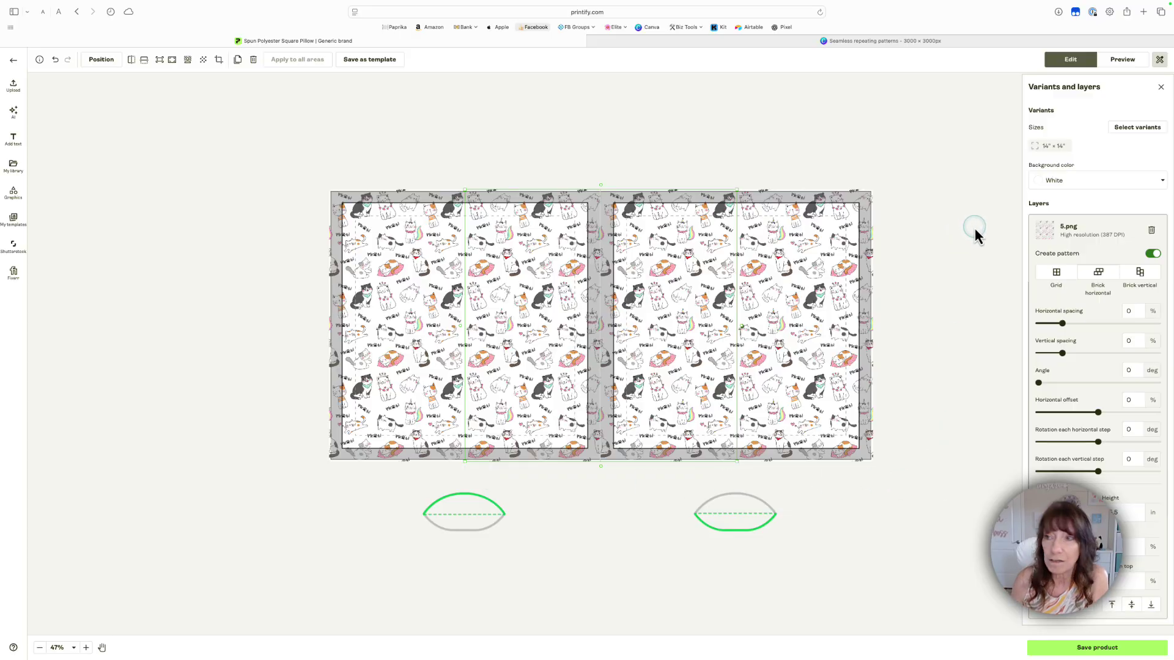
Limit the pillow variants to 20″ × 20″, removing the 14″ × 14″ size.
{"action": "left_click", "coordinate": [1149, 130]}
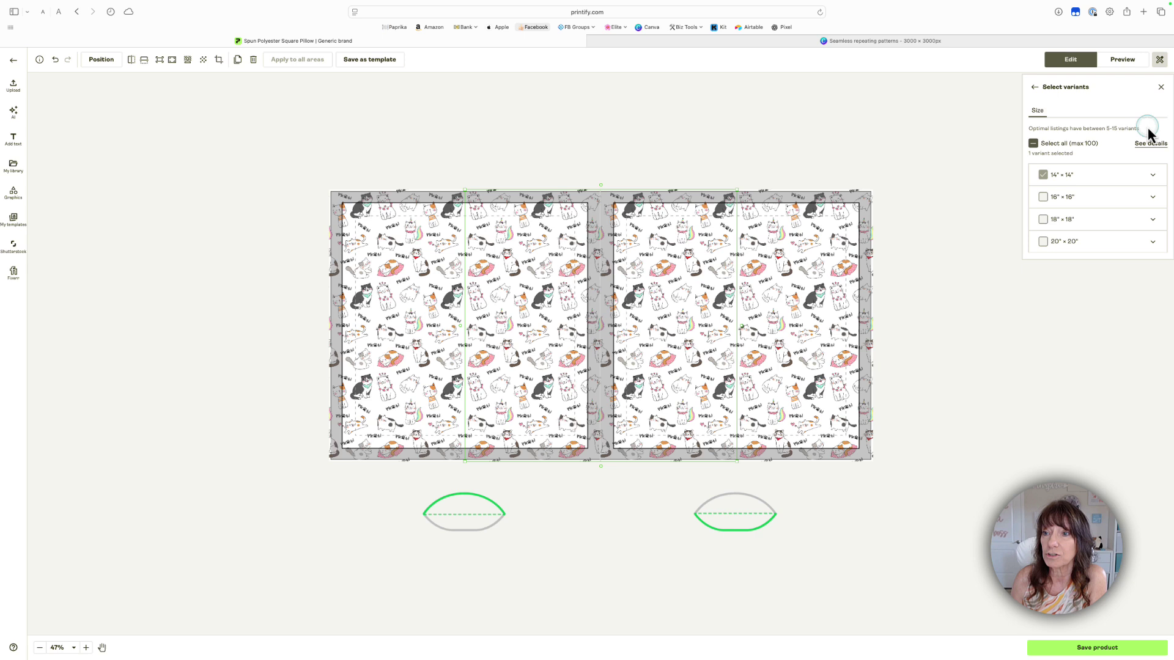
{"action": "left_click", "coordinate": [1043, 241]}
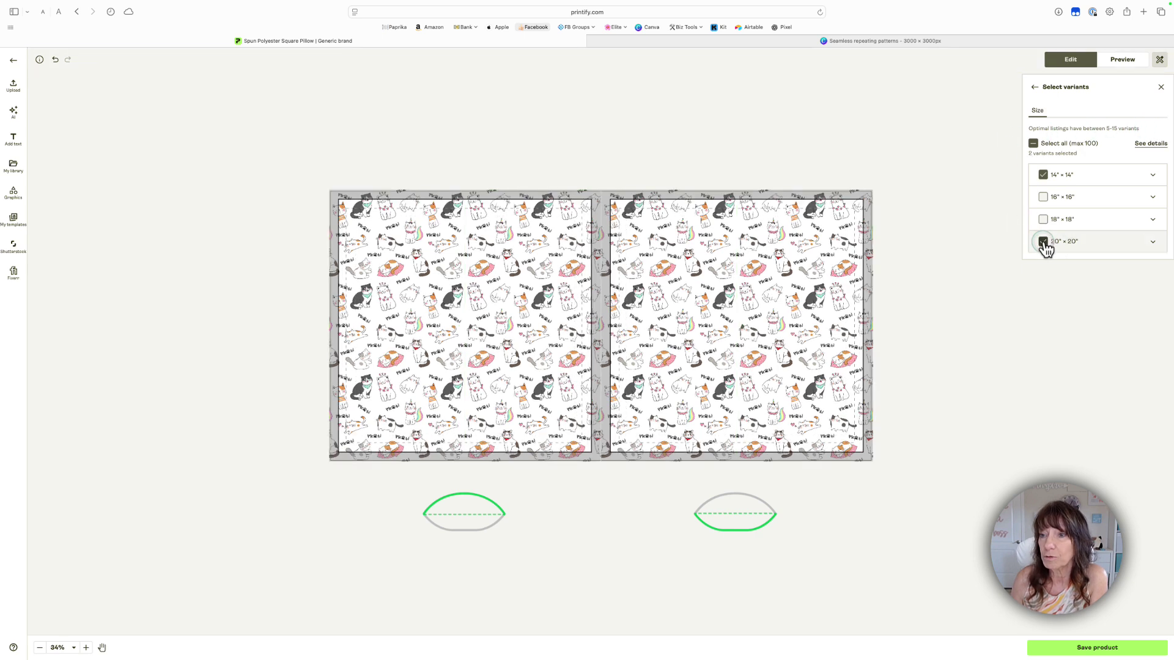
{"action": "left_click", "coordinate": [1043, 175]}
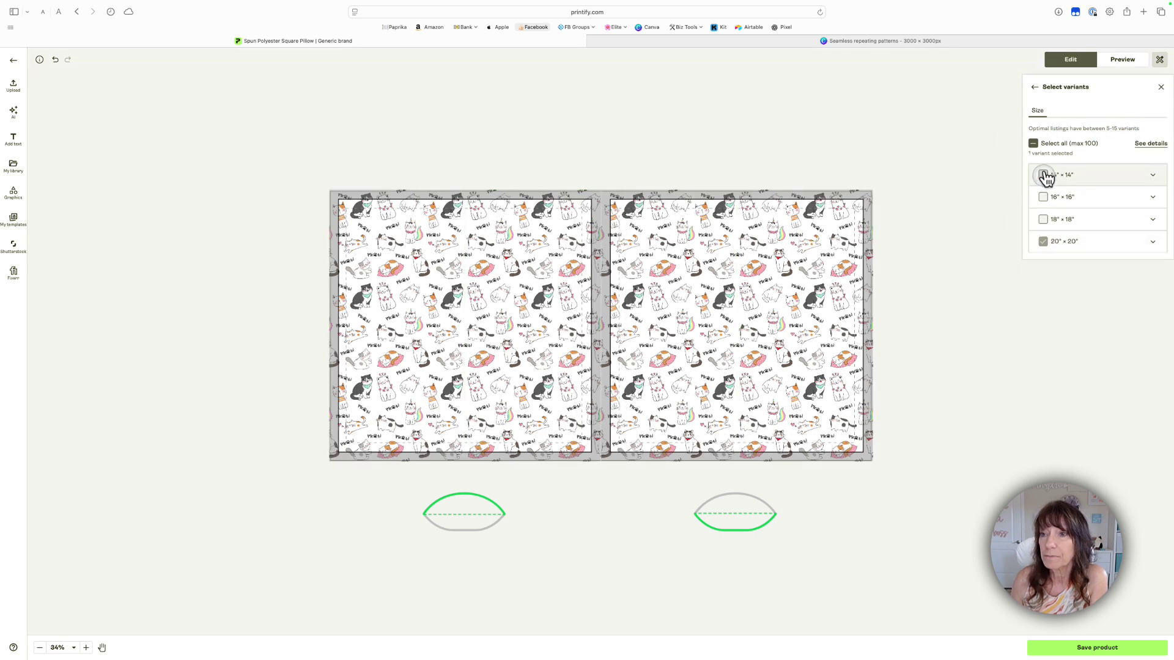
{"action": "left_click", "coordinate": [1034, 87]}
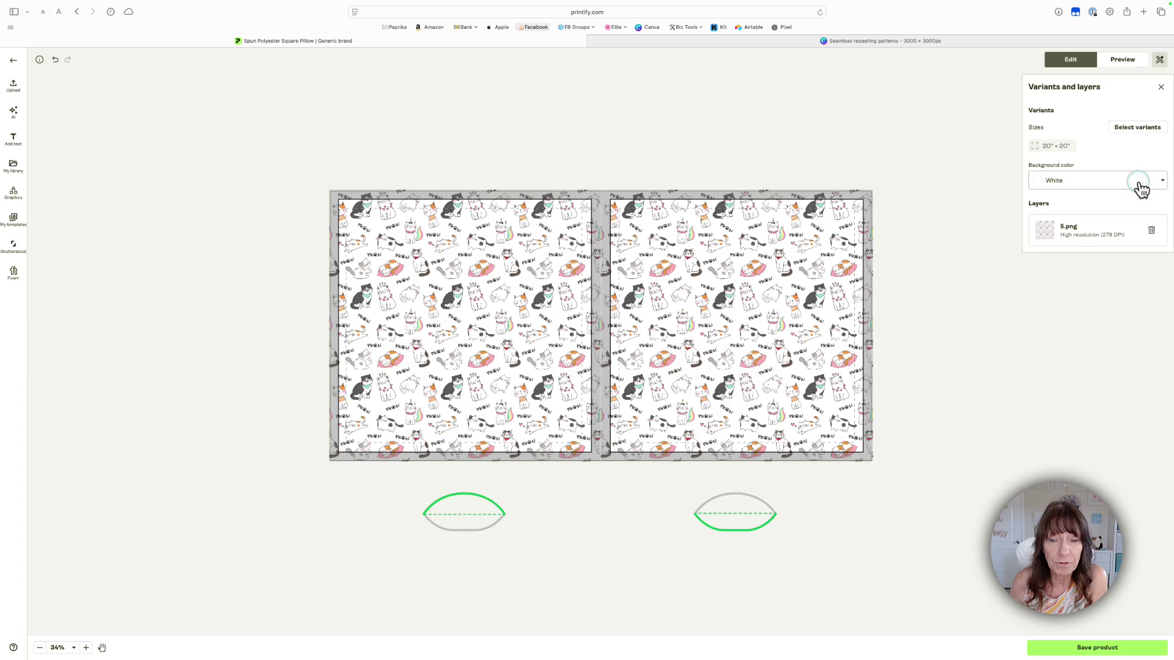
Set the pillow background colour to hex #99cccc teal.
{"action": "left_click", "coordinate": [1162, 183]}
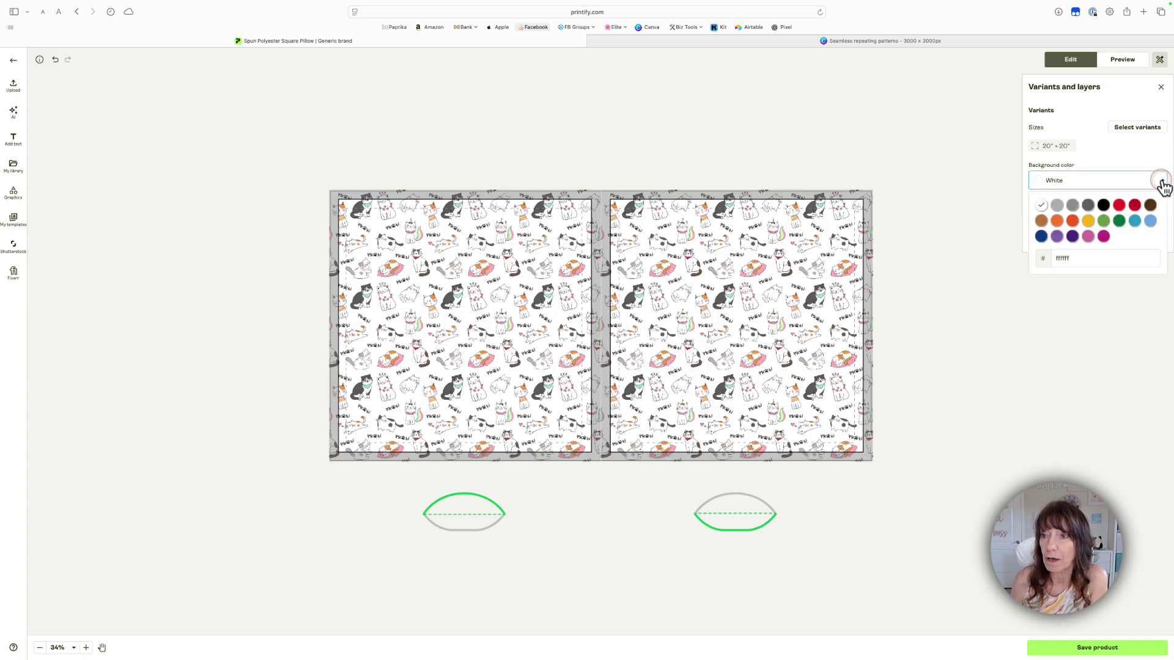
{"action": "left_click_drag", "start_coordinate": [1090, 262], "coordinate": [1029, 258]}
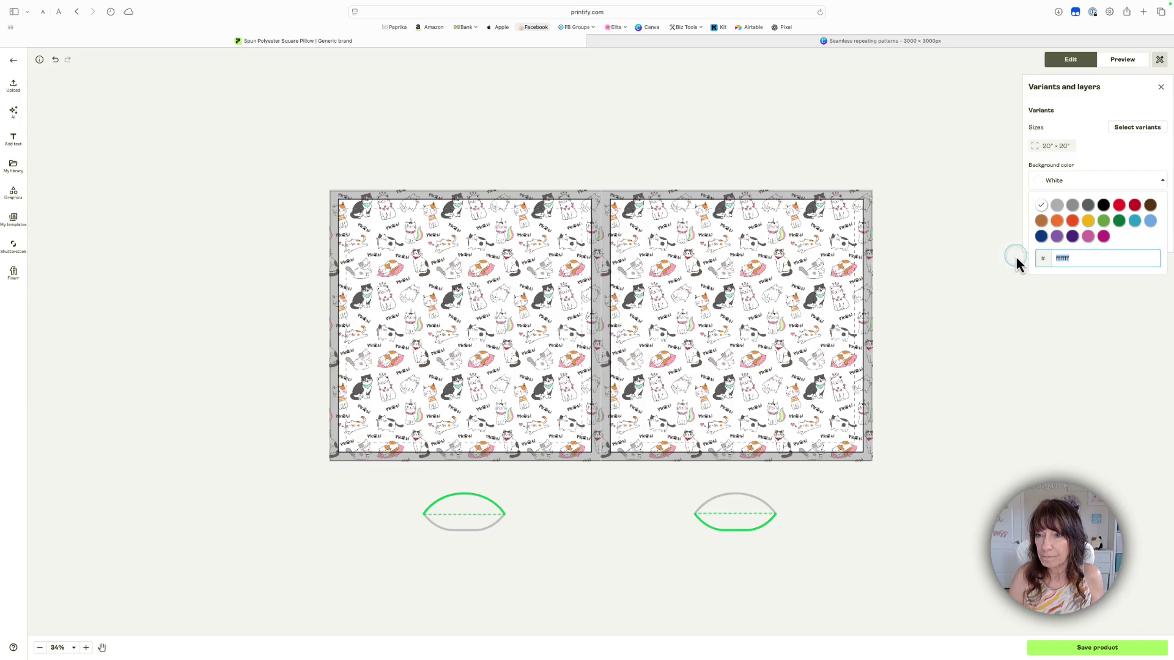
{"action": "type", "text": "99cccc"}
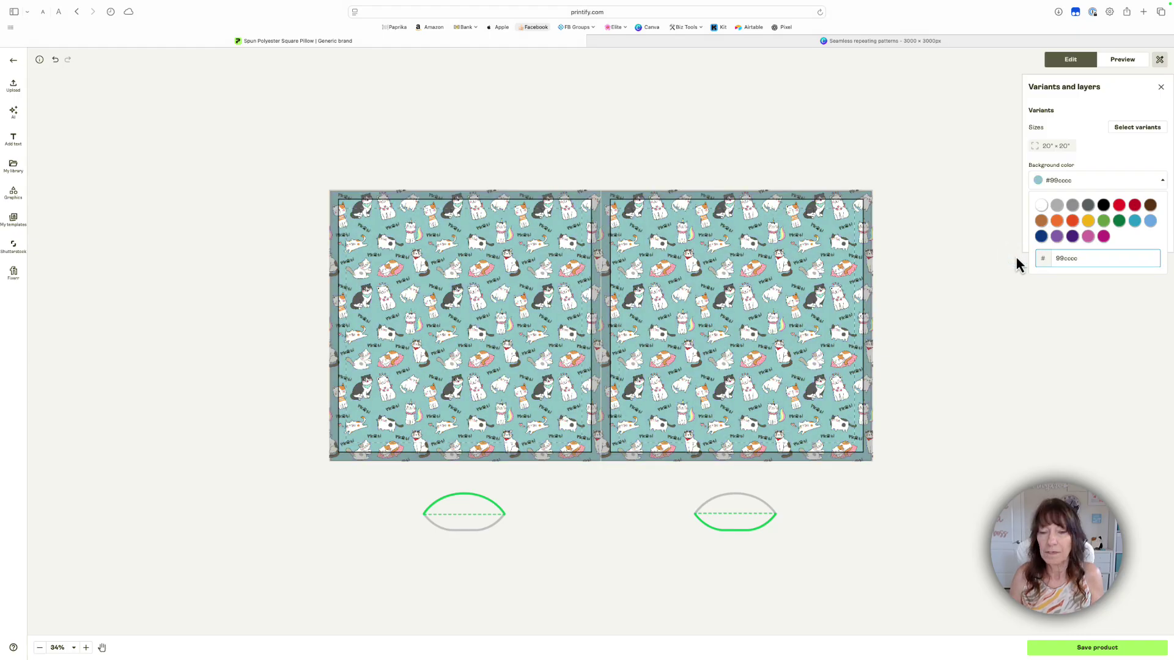
{"action": "left_click", "coordinate": [1040, 365]}
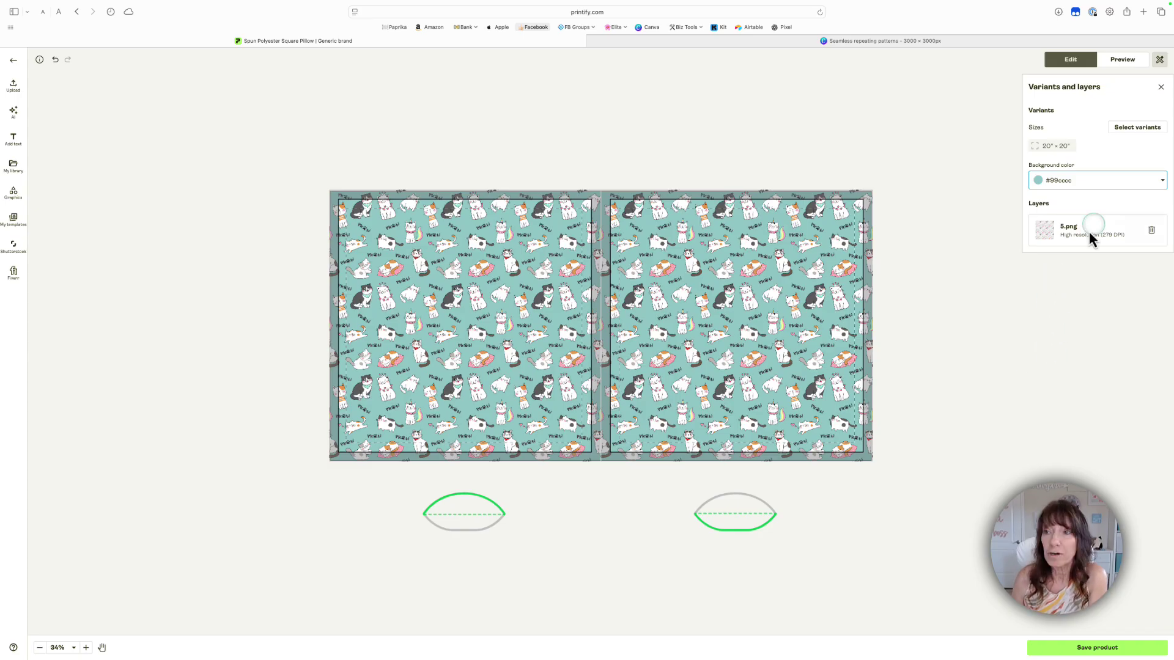
Preview the front mockup of the 20″ × 20″ teal cat-pattern pillow.
{"action": "left_click", "coordinate": [1128, 62]}
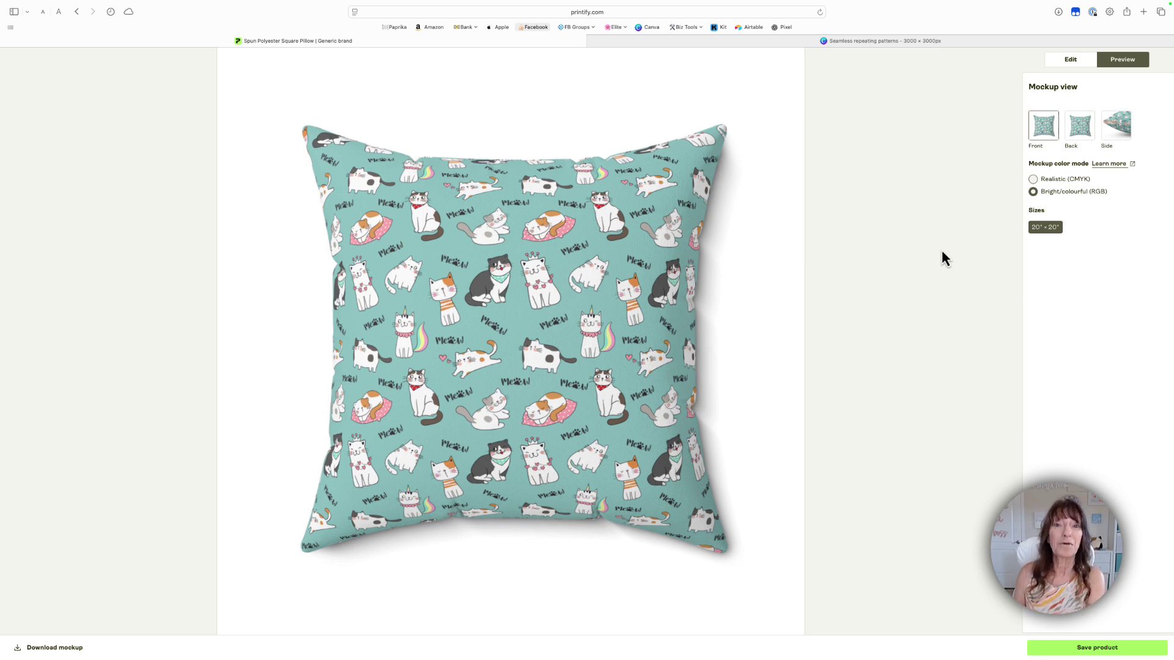
{"action": "left_click", "coordinate": [519, 365]}
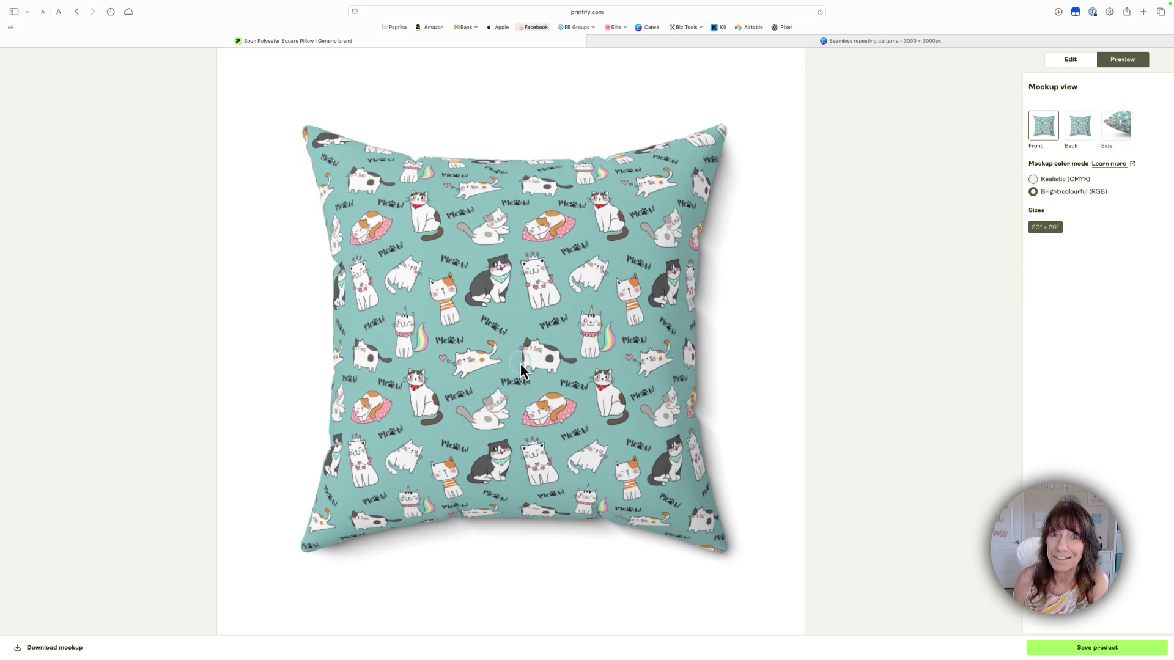